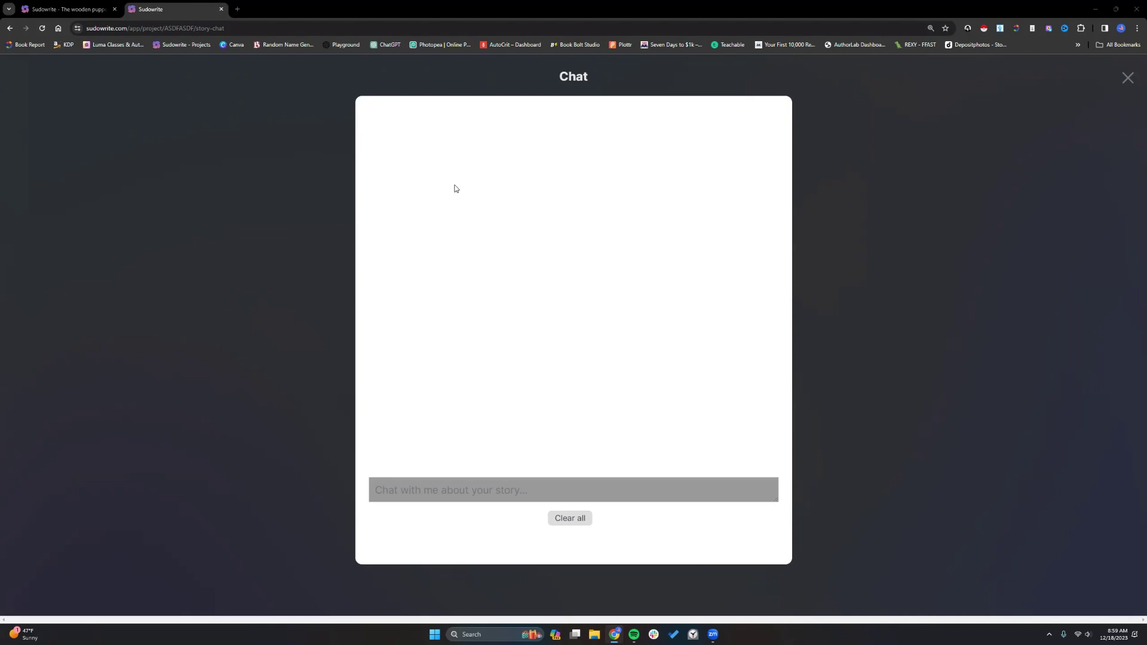
# - Ask the story chat 'What is the climax of this story, and how can we make it more dramatic?'
pyautogui.click(52, 10)
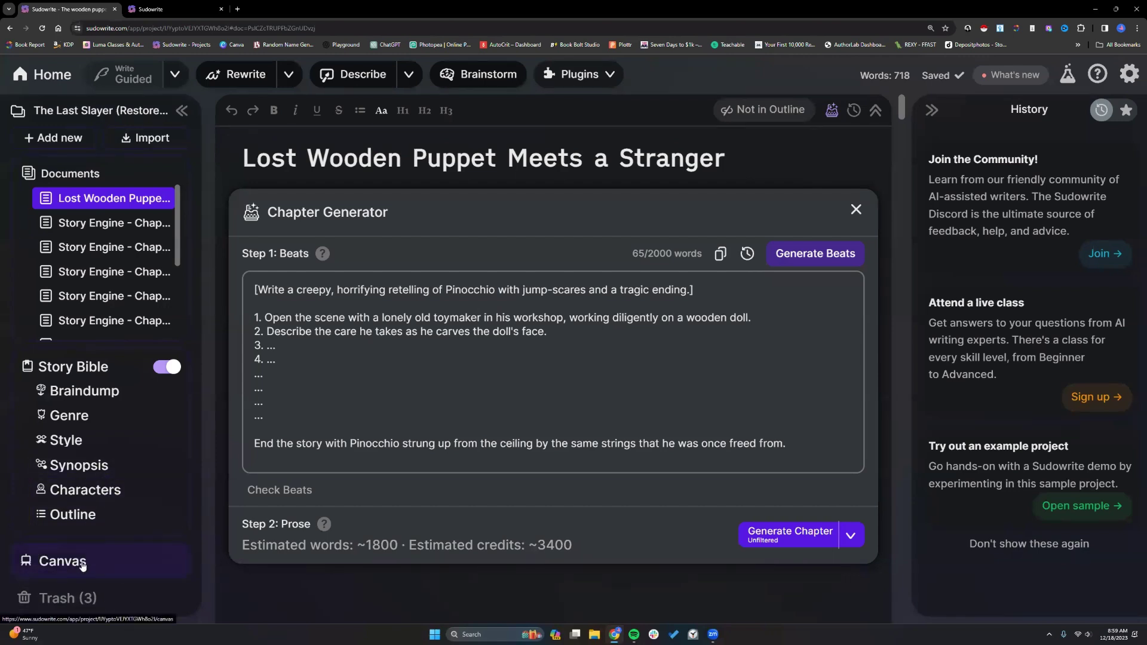
pyautogui.click(156, 9)
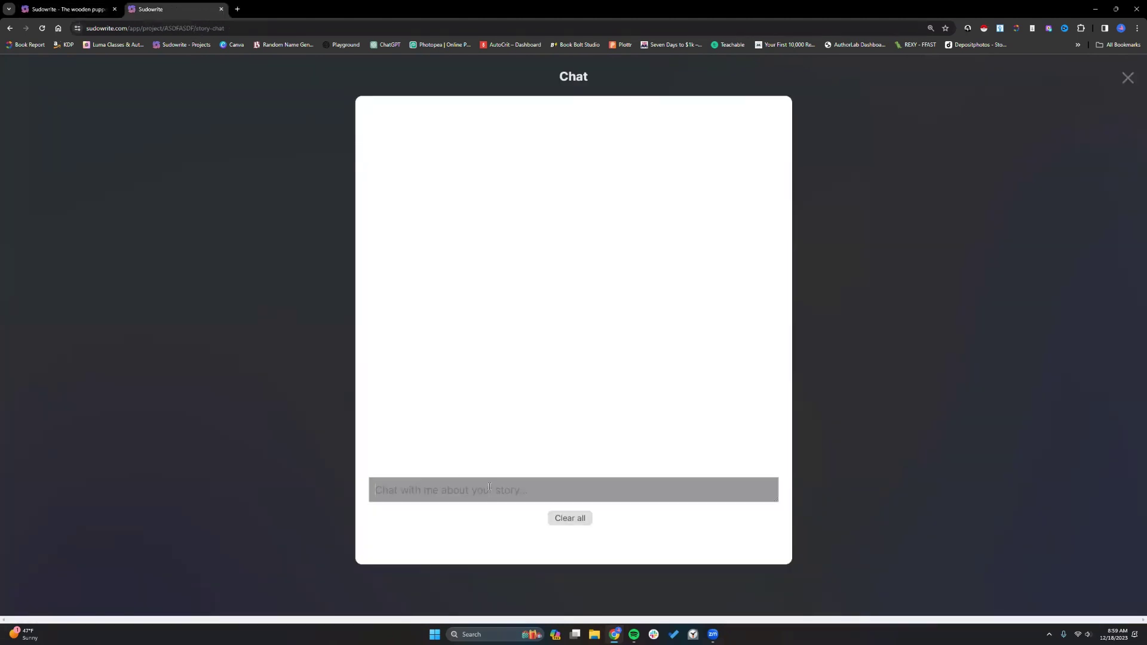
pyautogui.click(102, 10)
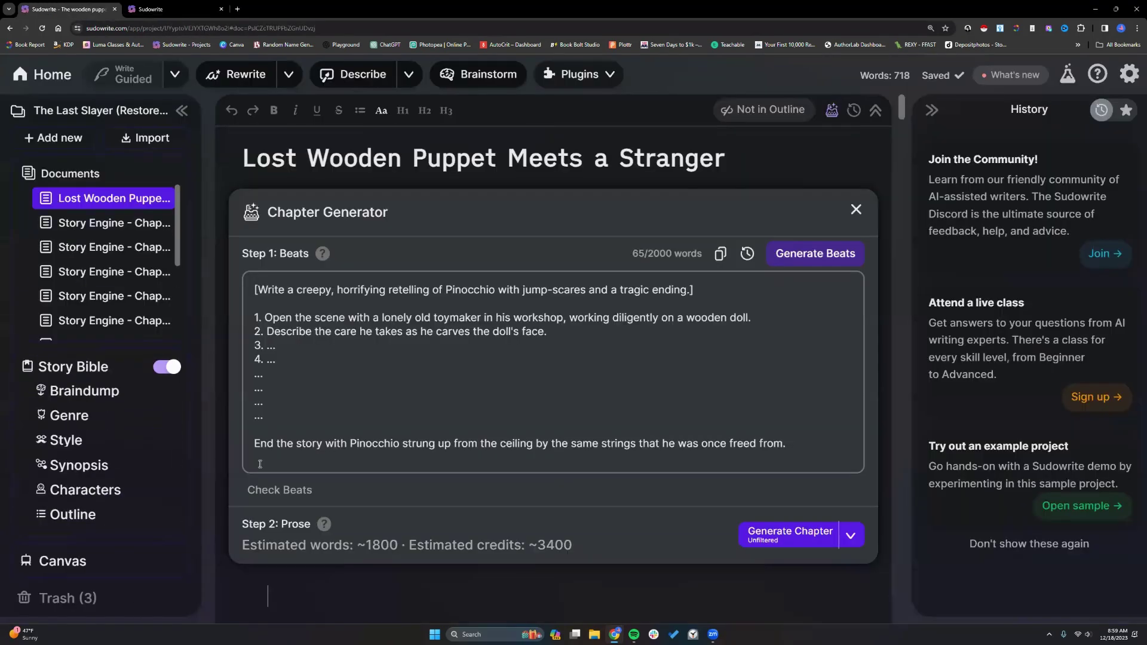
pyautogui.click(155, 9)
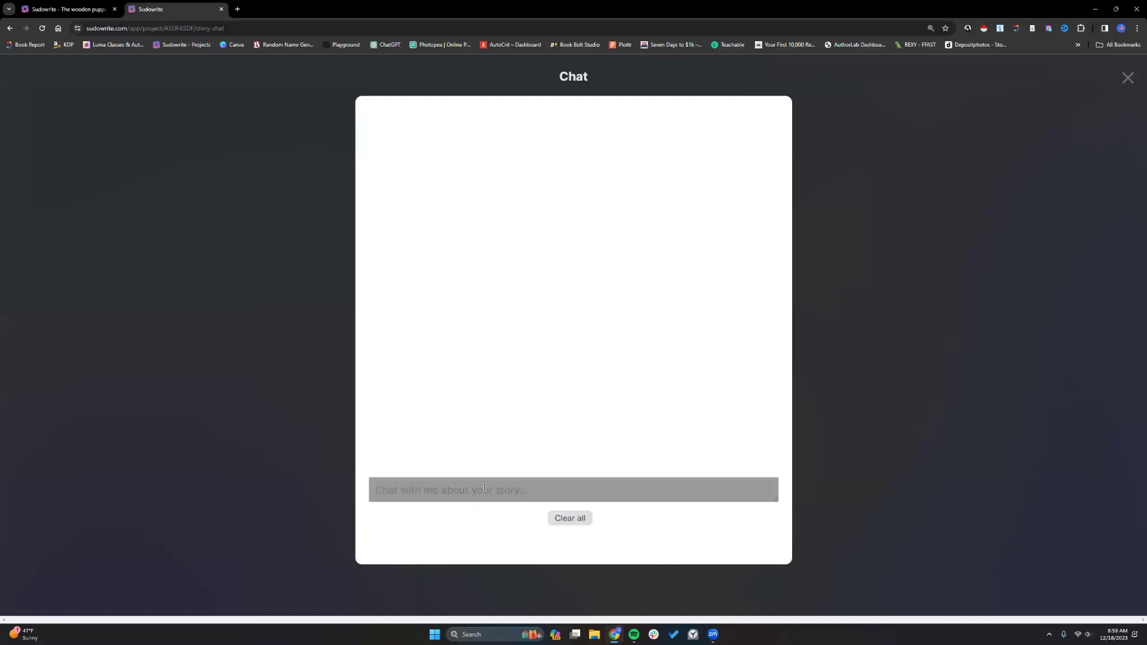
pyautogui.write('What is the climax of this story, and how can we make it more dramatic?')
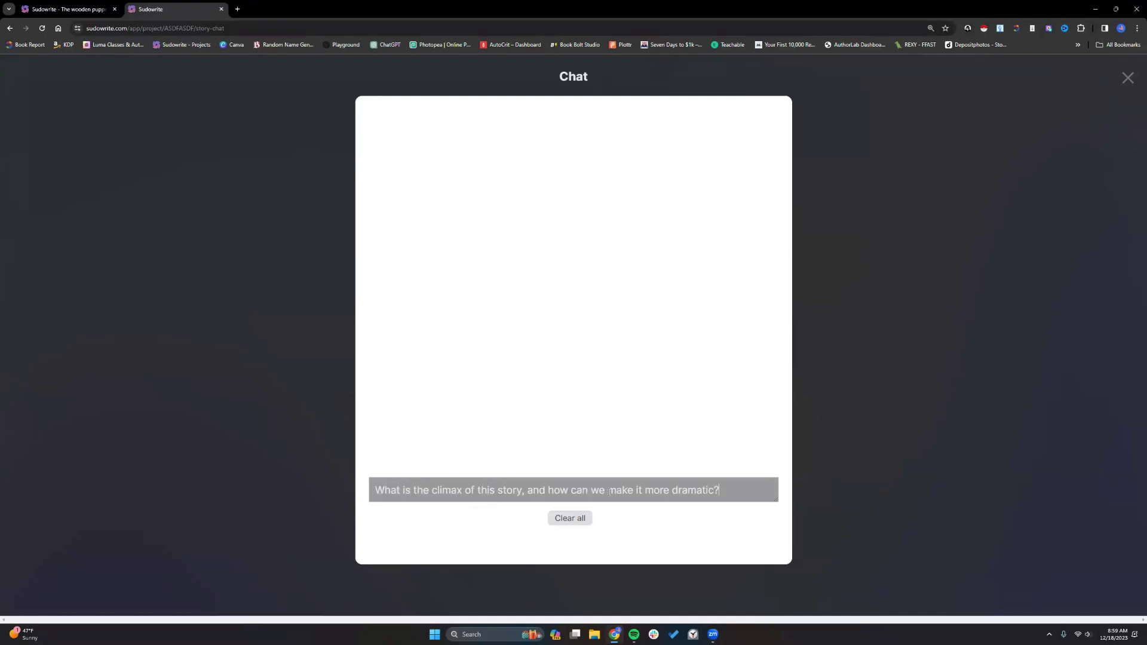
pyautogui.press('Return')
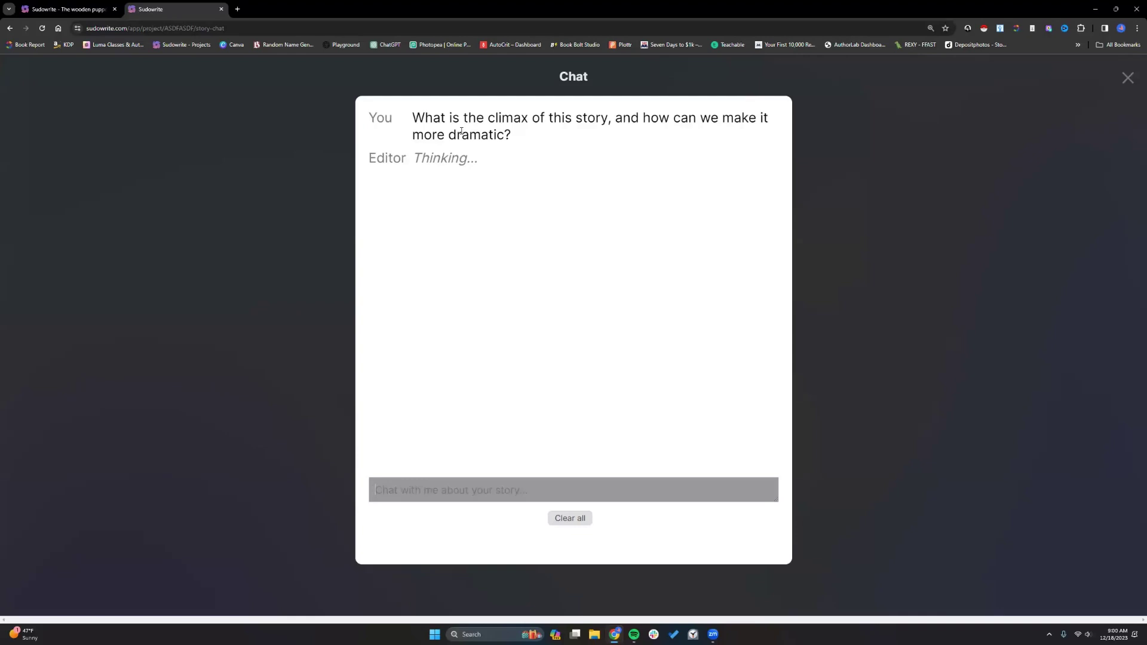
pyautogui.click(222, 9)
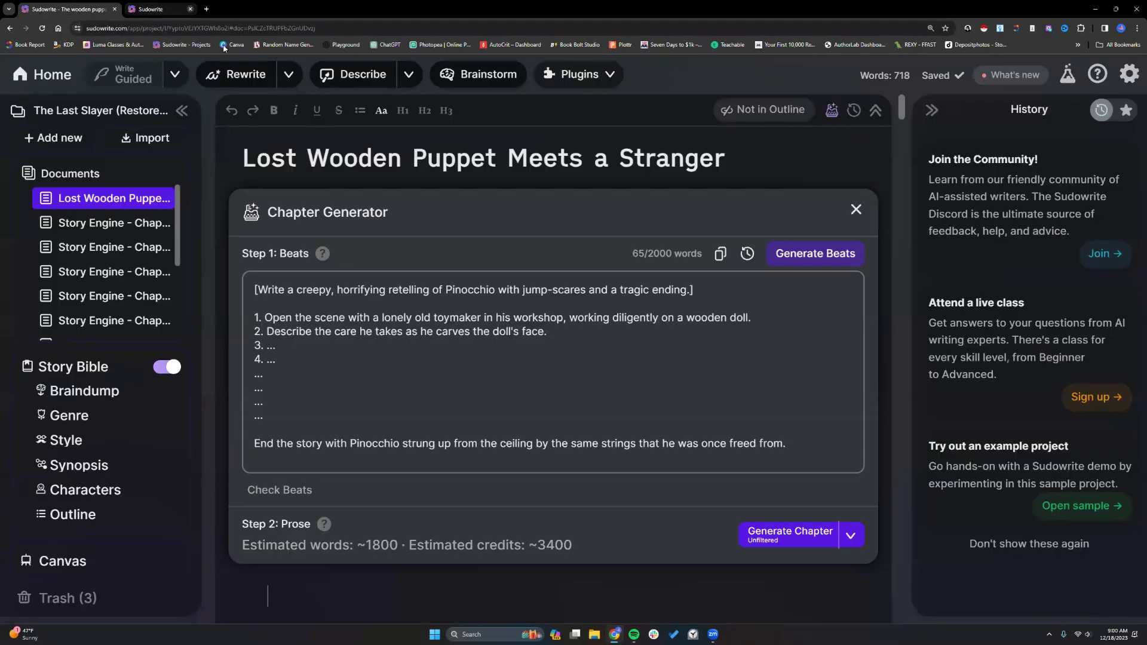
pyautogui.scroll(-1, 182, 291)
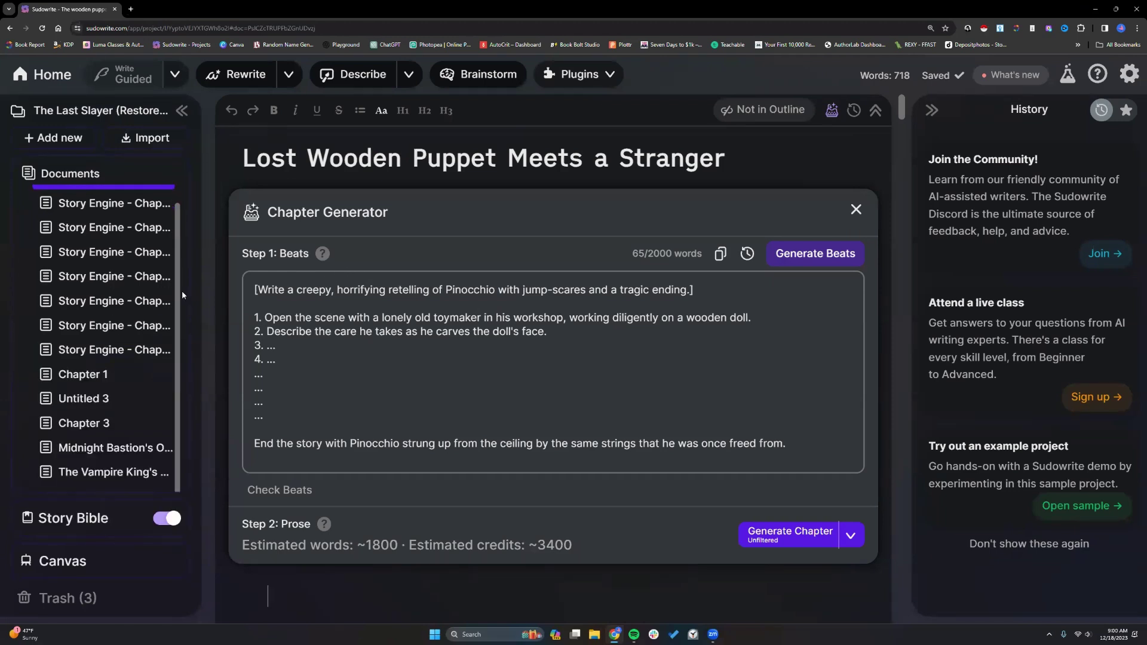
pyautogui.click(73, 518)
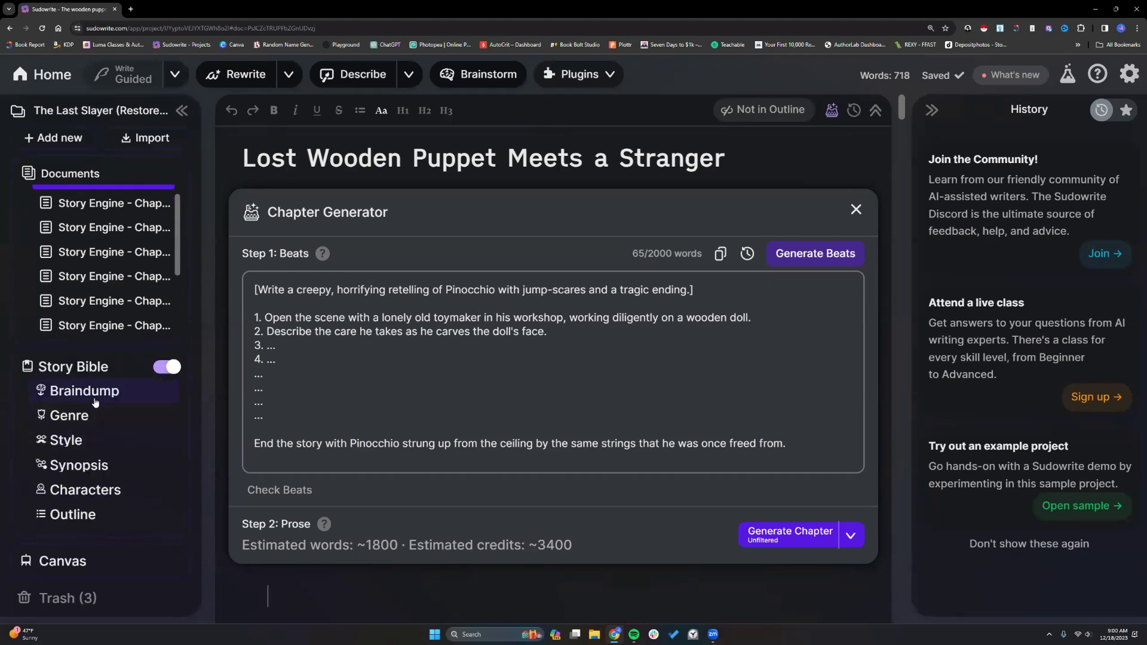
pyautogui.scroll(-5, 94, 397)
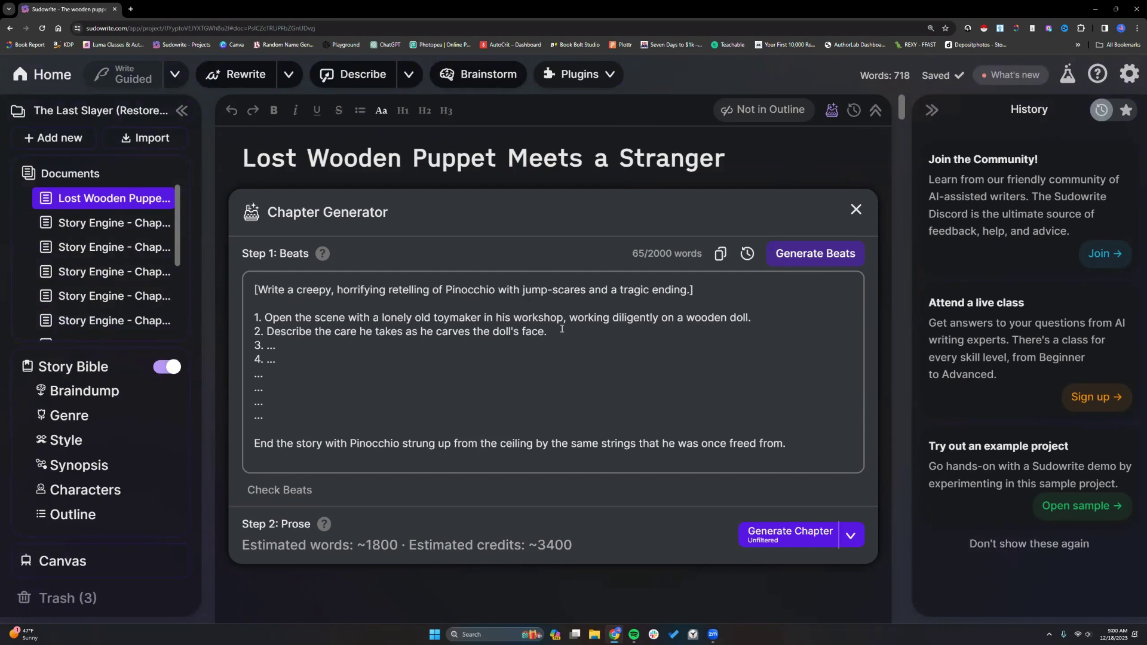
# - From the projects home, browse the Plugins Added tab's cards, such as 2 Subplots and 3-Act Character Arc
pyautogui.click(42, 72)
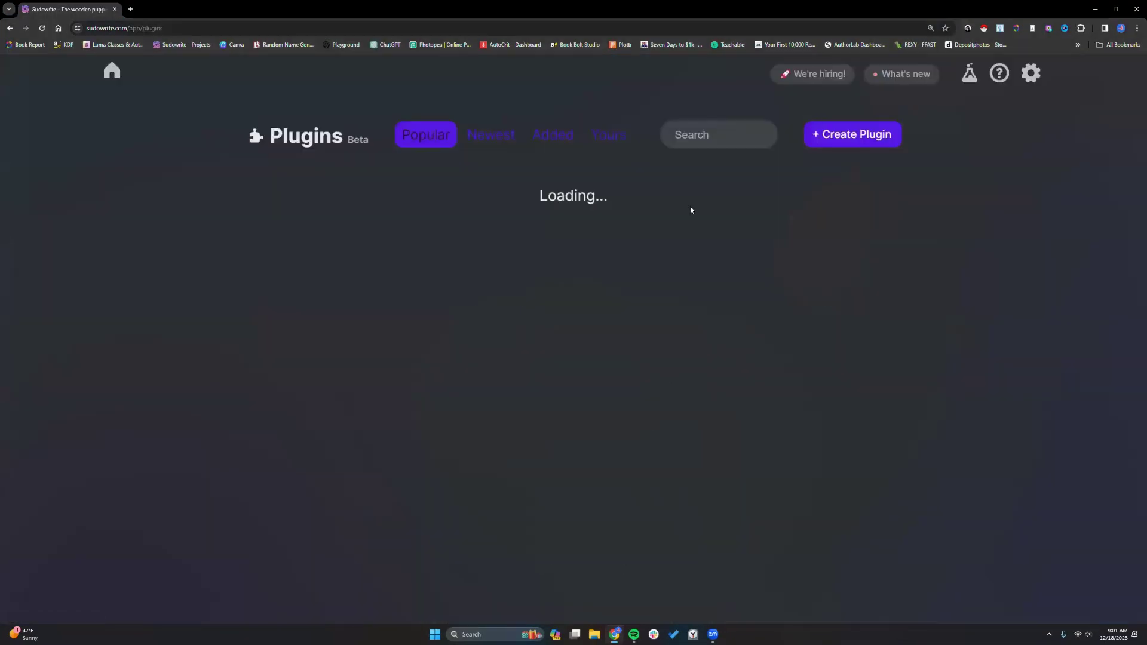
pyautogui.click(610, 136)
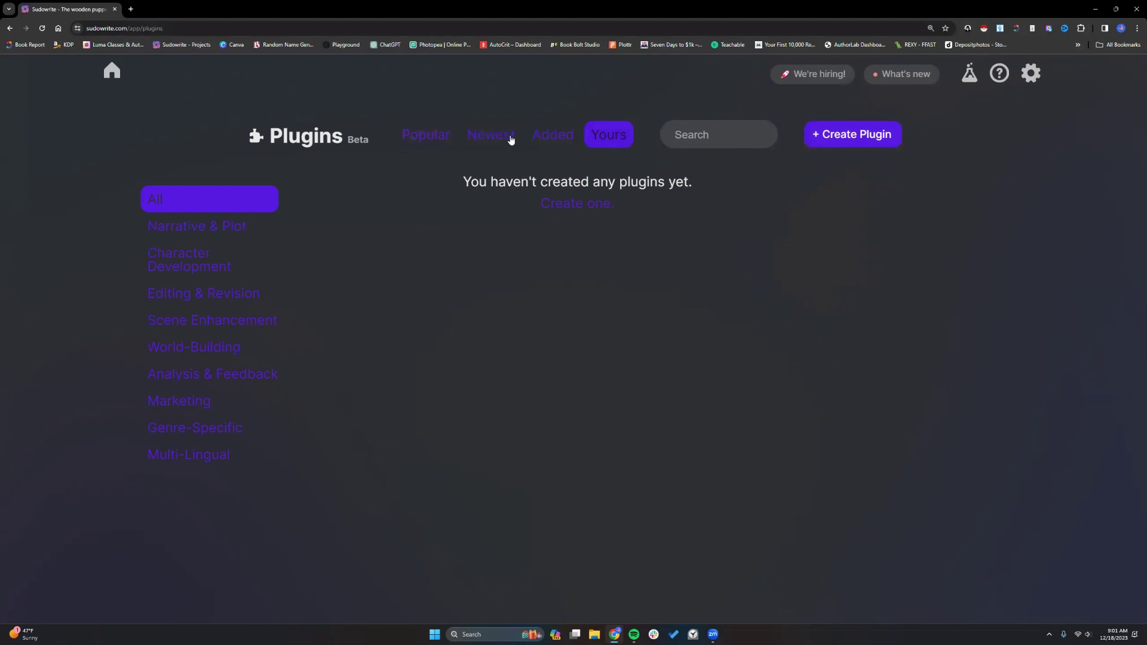
pyautogui.click(561, 138)
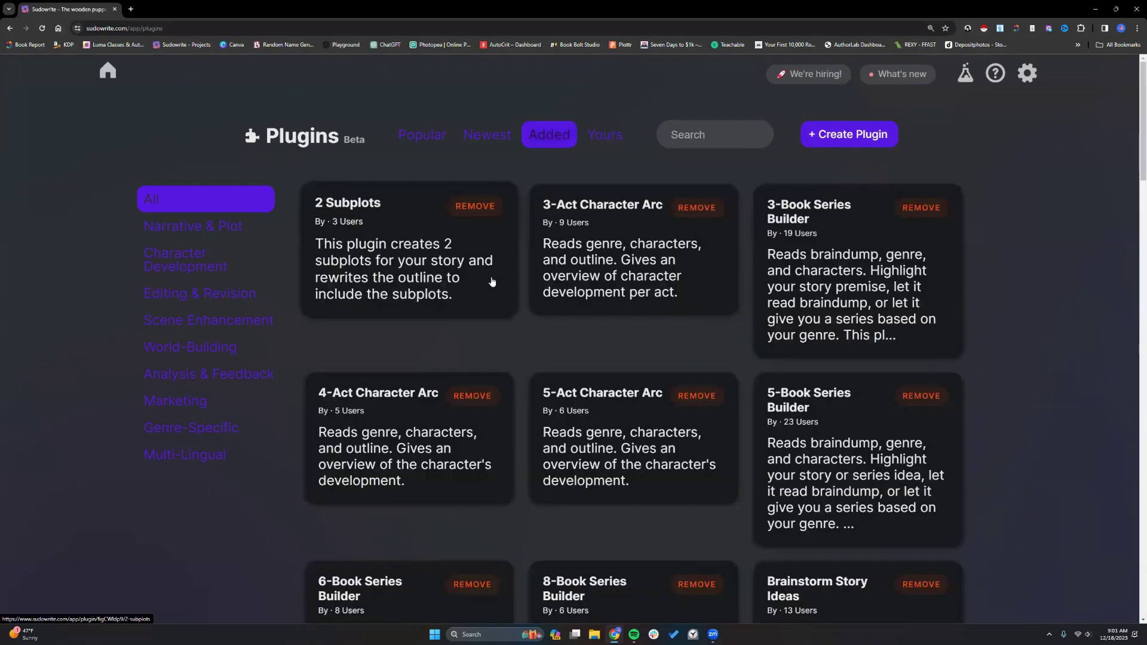
pyautogui.scroll(-3, 486, 282)
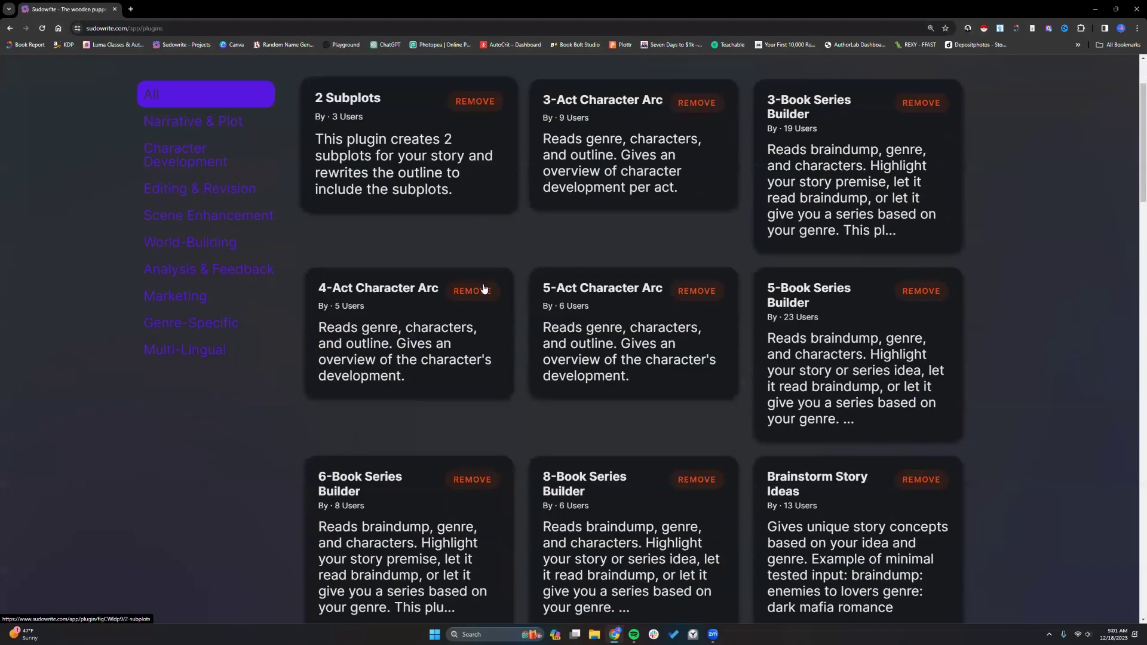
pyautogui.scroll(-2, 484, 289)
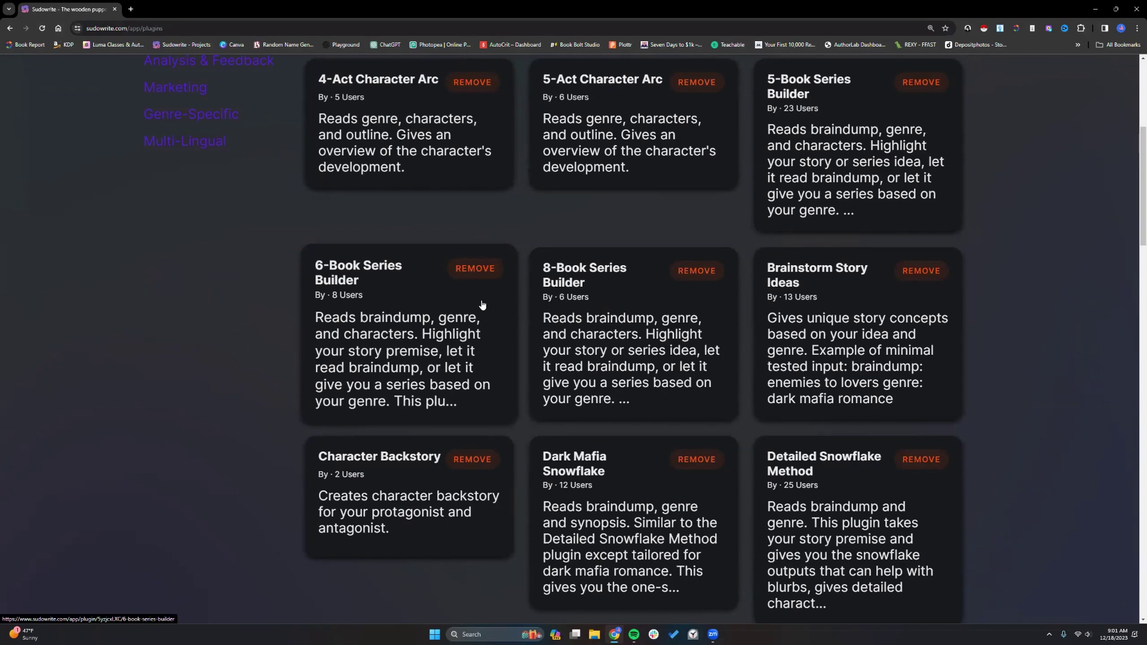
pyautogui.scroll(2, 483, 305)
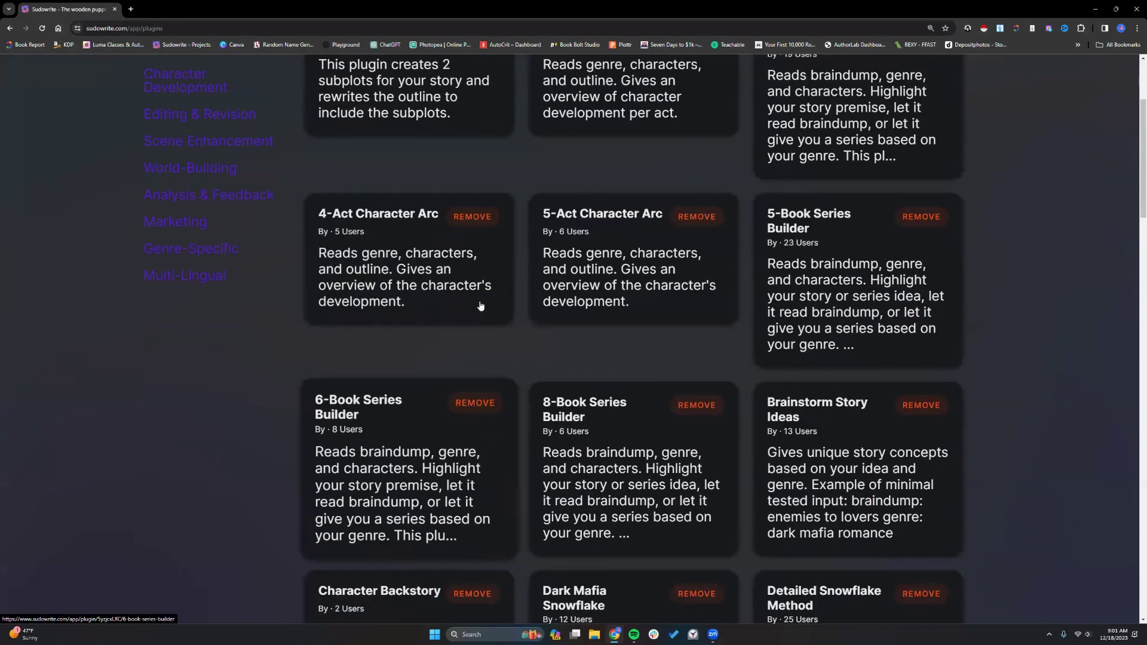
pyautogui.scroll(1, 479, 305)
pyautogui.scroll(1, 479, 305)
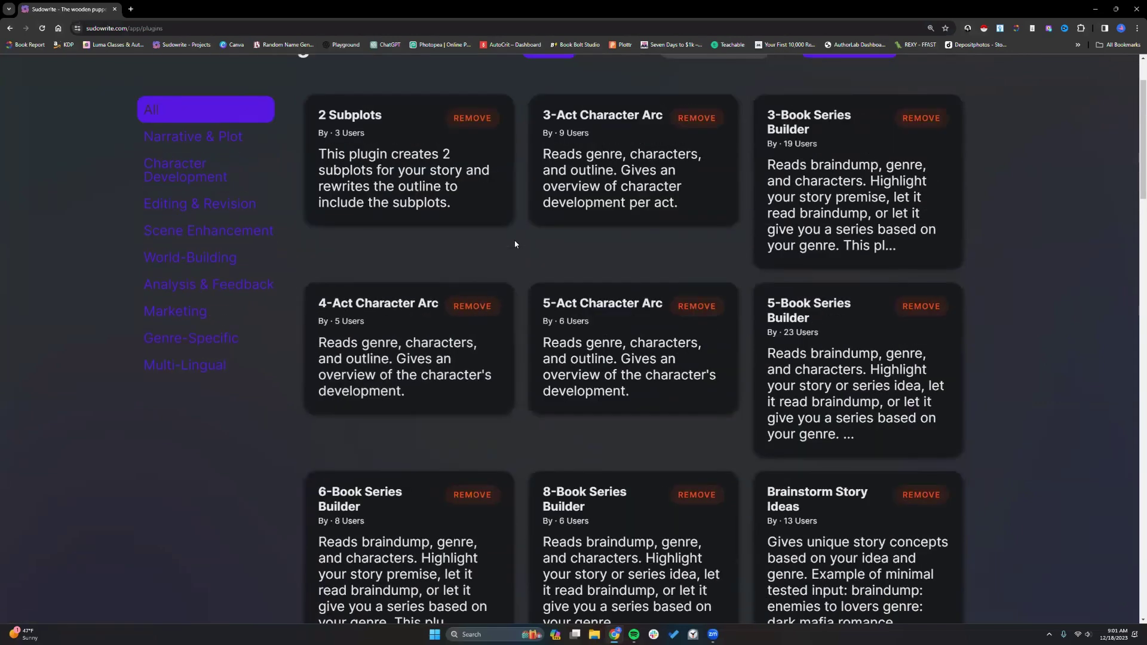
pyautogui.scroll(2, 515, 244)
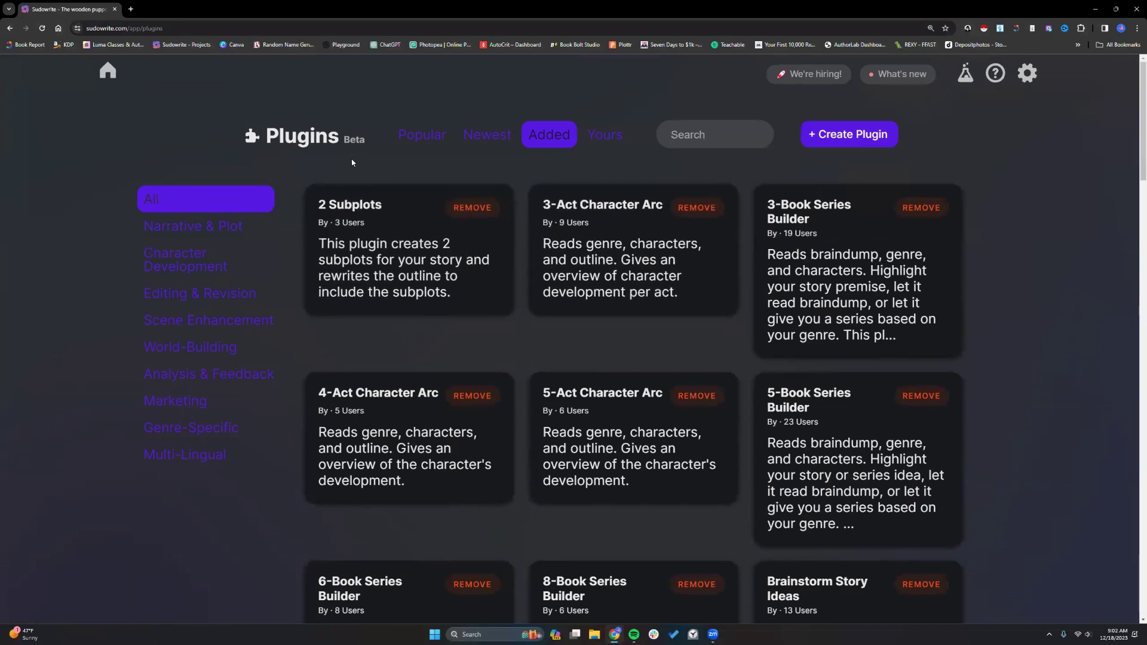
# - Show the dashboard's account panel with 12,118,988 credits left and font and theme settings
pyautogui.click(108, 72)
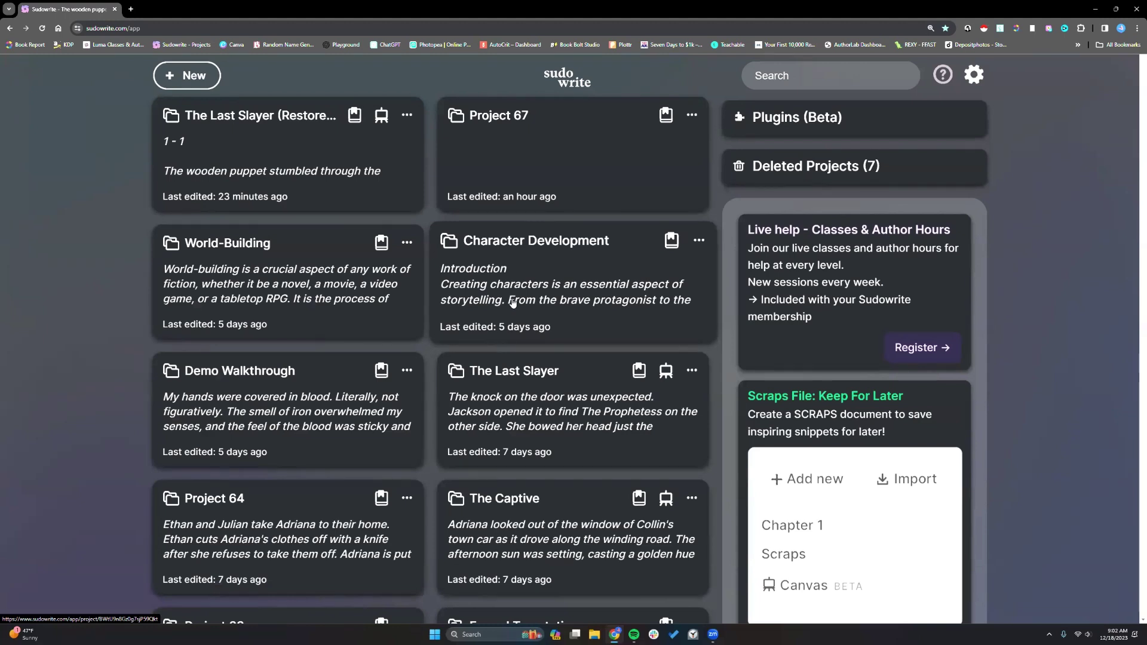
pyautogui.click(970, 75)
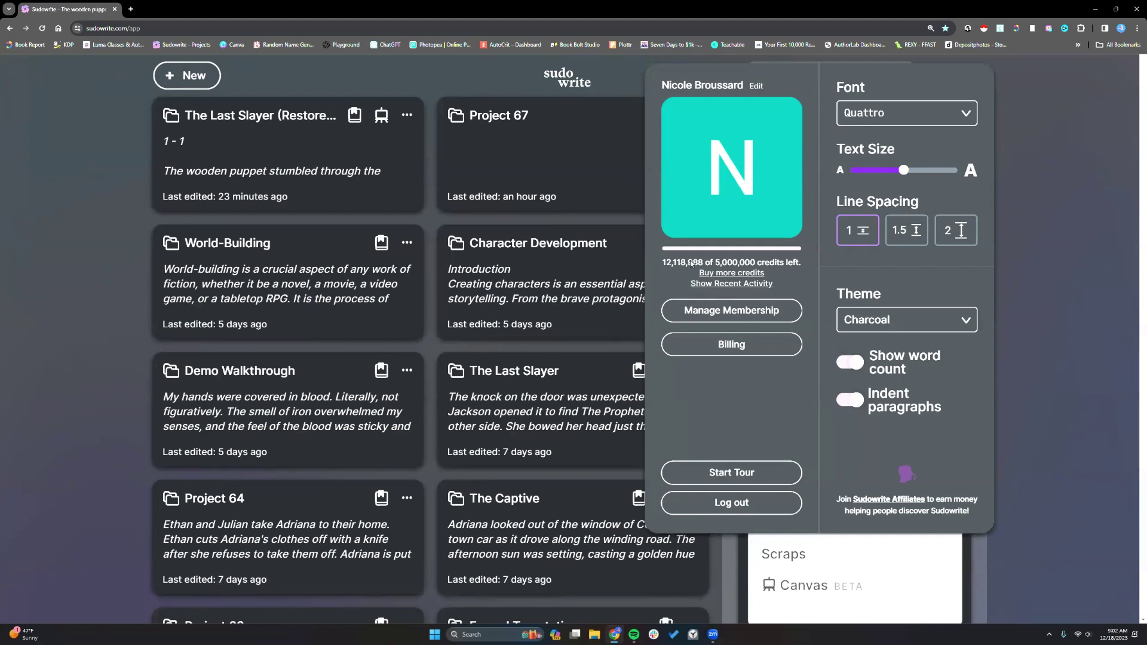
pyautogui.moveTo(709, 286)
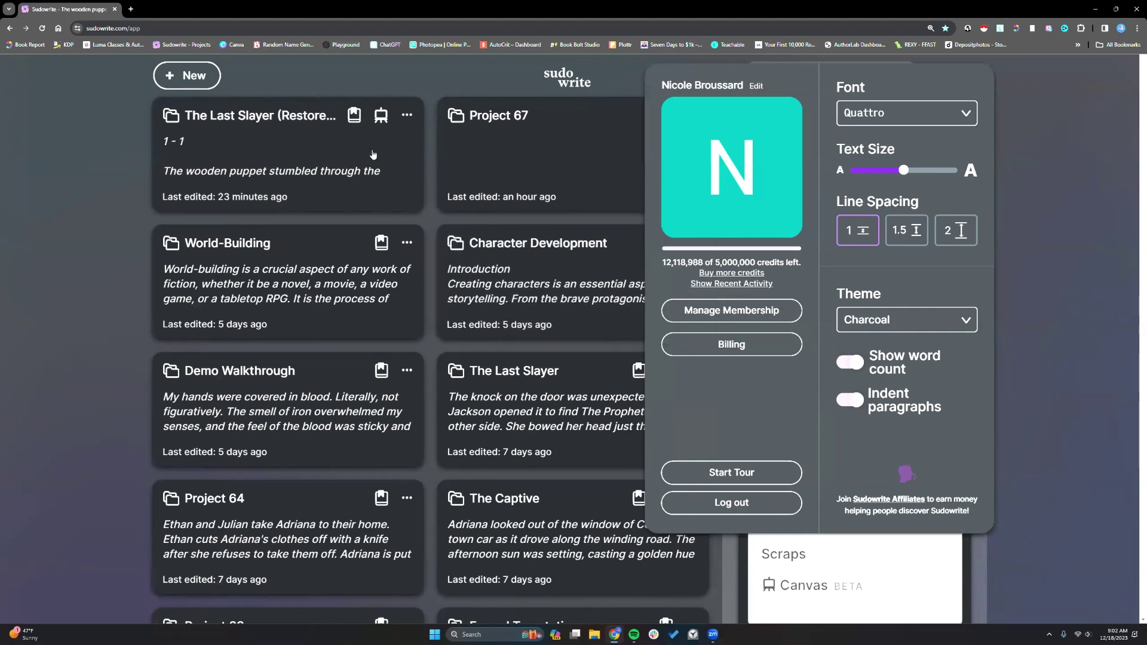
# - Reopen the puppet chapter and review the Generate Chapter prose models, including Unfiltered
pyautogui.click(263, 150)
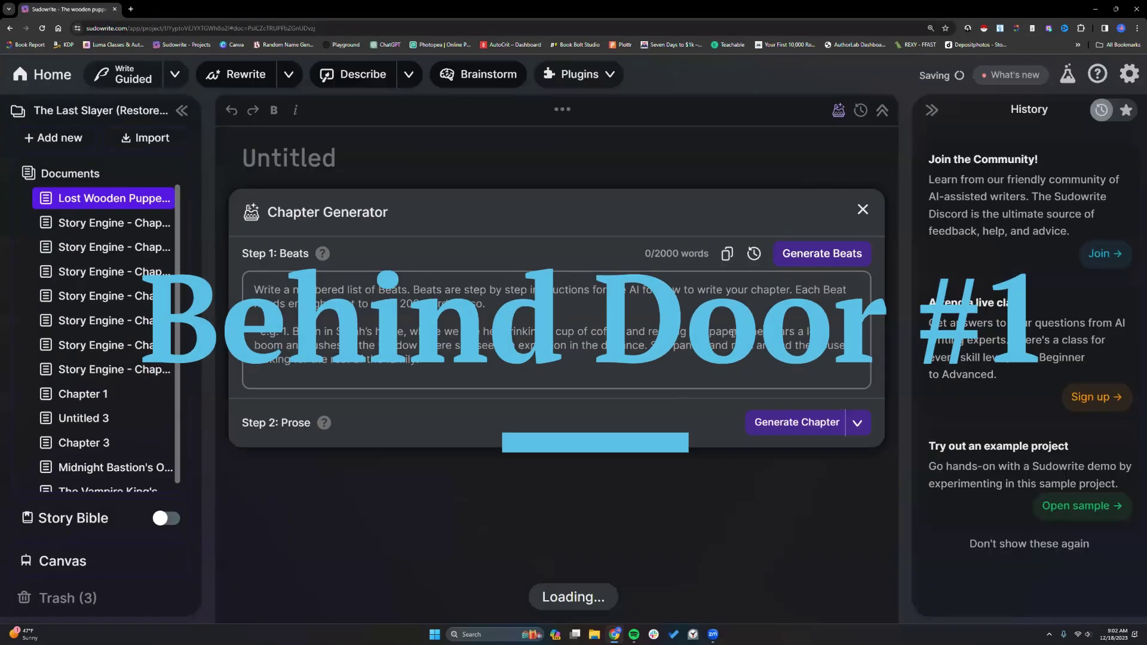
pyautogui.scroll(-3, 733, 333)
pyautogui.click(851, 267)
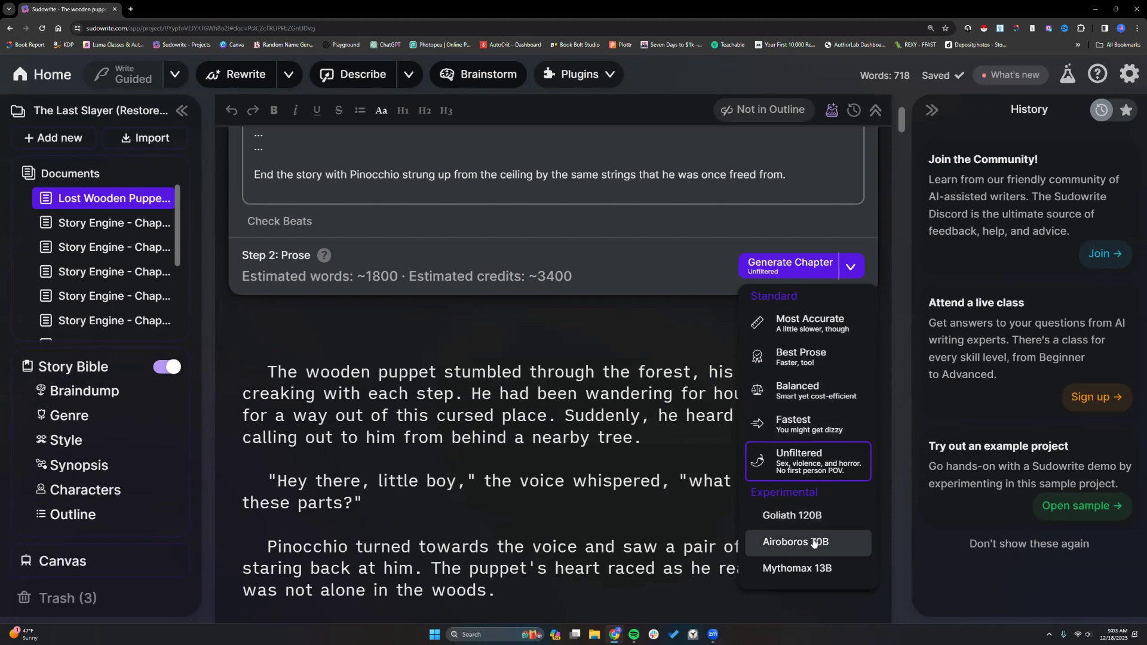
pyautogui.scroll(-1, 812, 567)
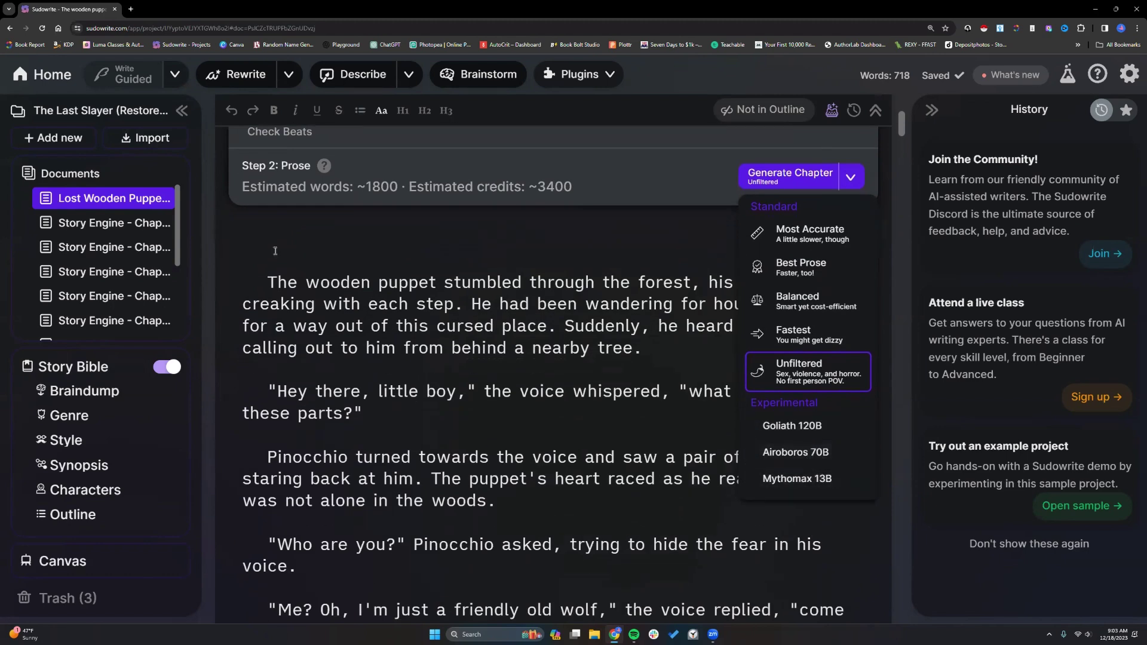
pyautogui.click(269, 182)
# - Look over the Write settings and the Select Prose Mode list, then close the panel
pyautogui.click(174, 74)
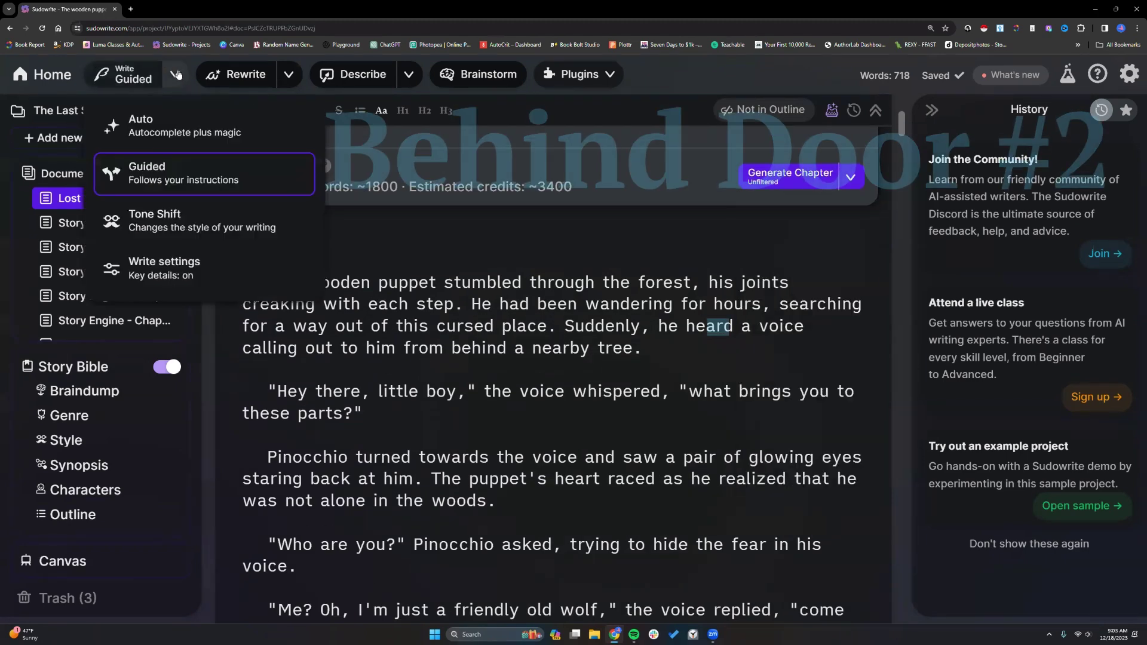
pyautogui.click(191, 274)
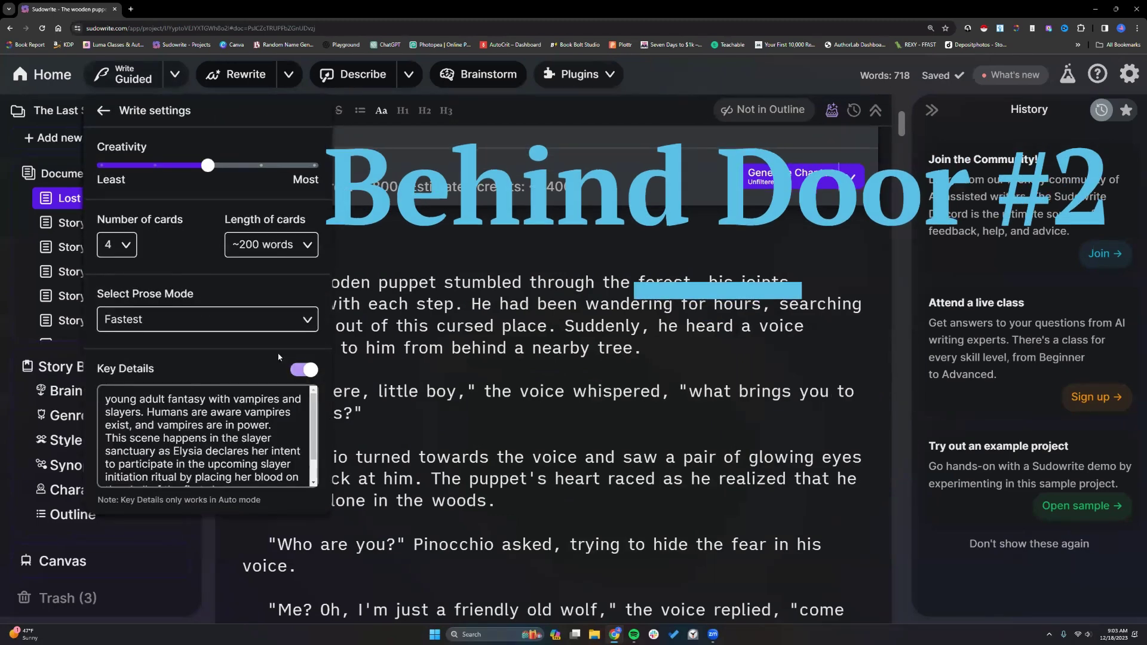
pyautogui.click(307, 322)
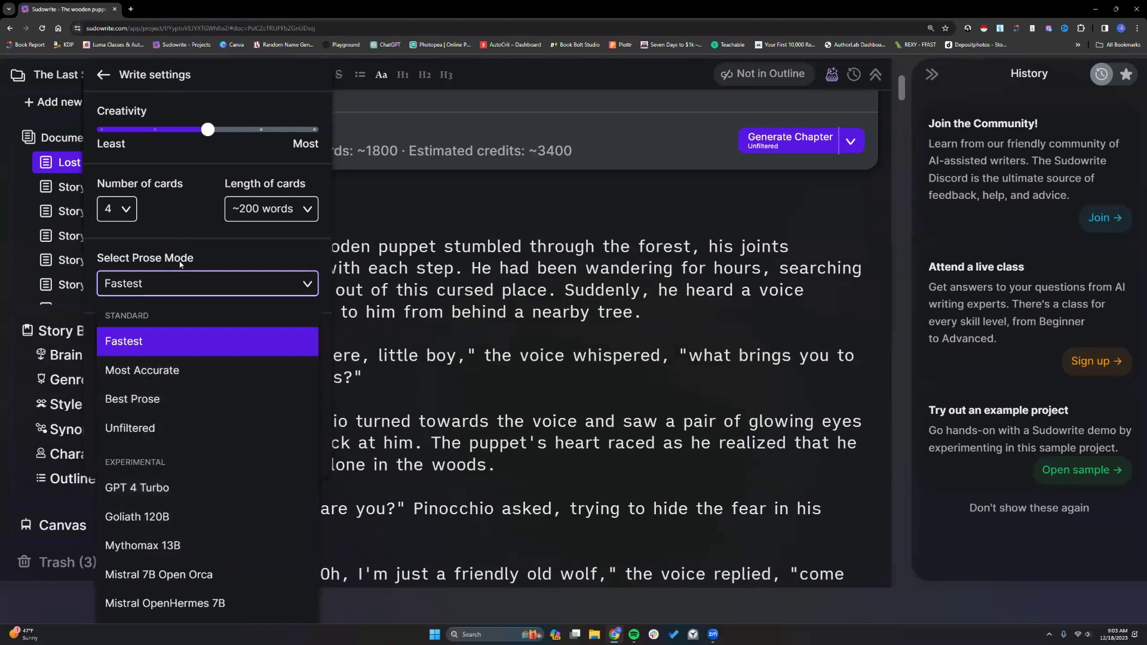
pyautogui.click(671, 314)
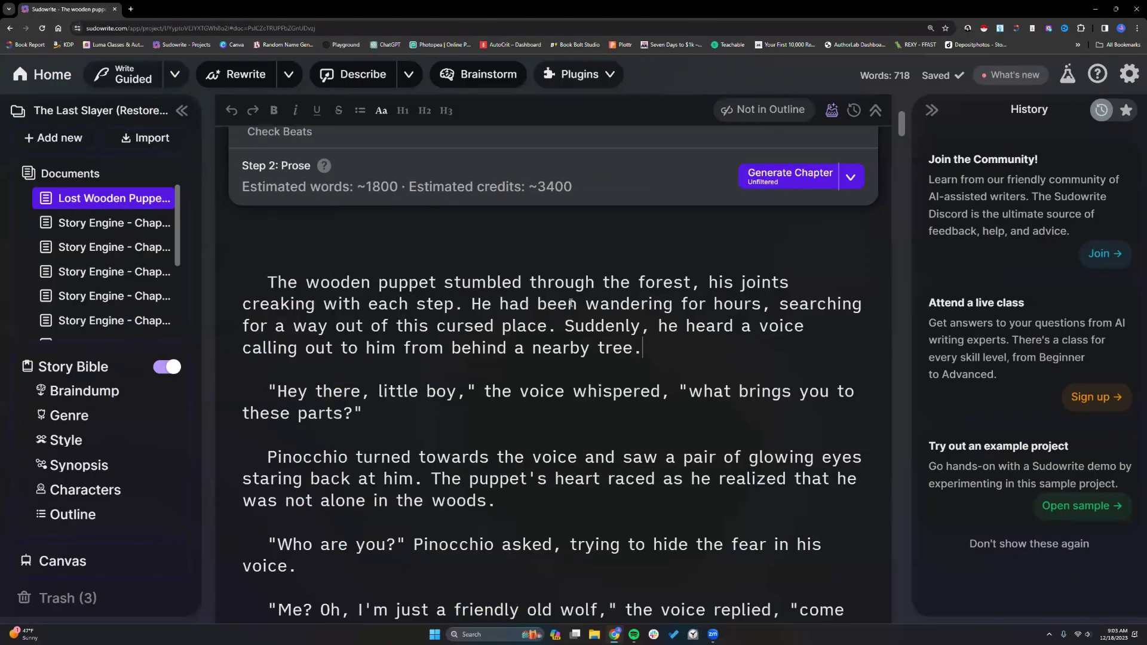
pyautogui.scroll(-1, 572, 304)
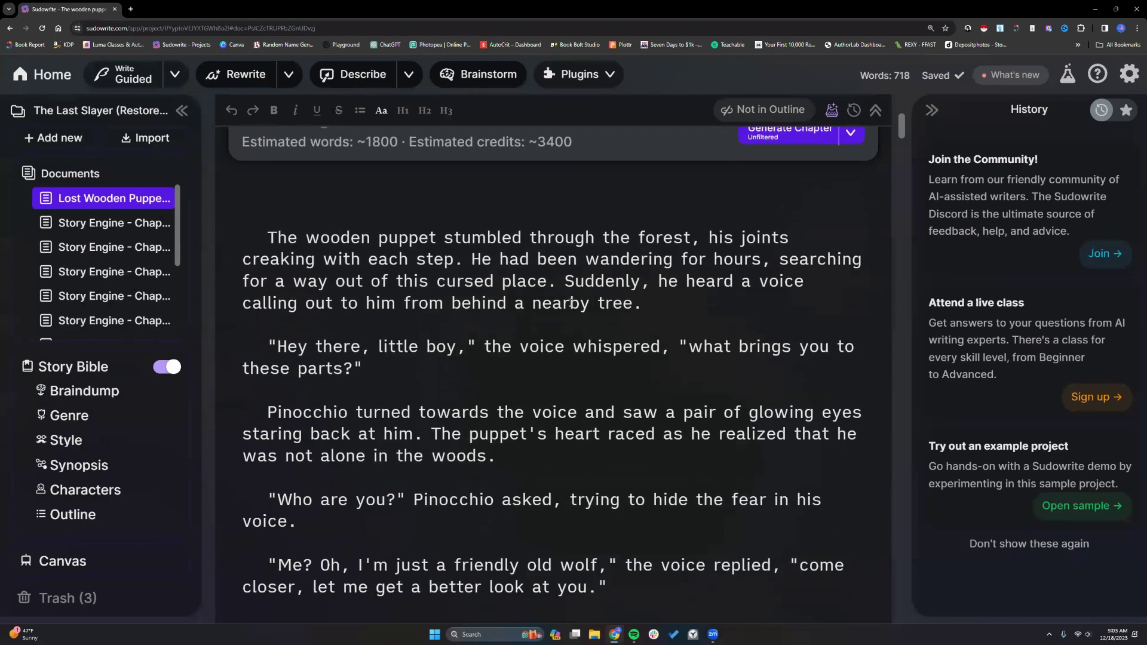
# - Show the Rewrite Rephrase choices for the puppet story's opening paragraph
pyautogui.click(272, 238)
pyautogui.moveTo(275, 238); pyautogui.dragTo(643, 304)
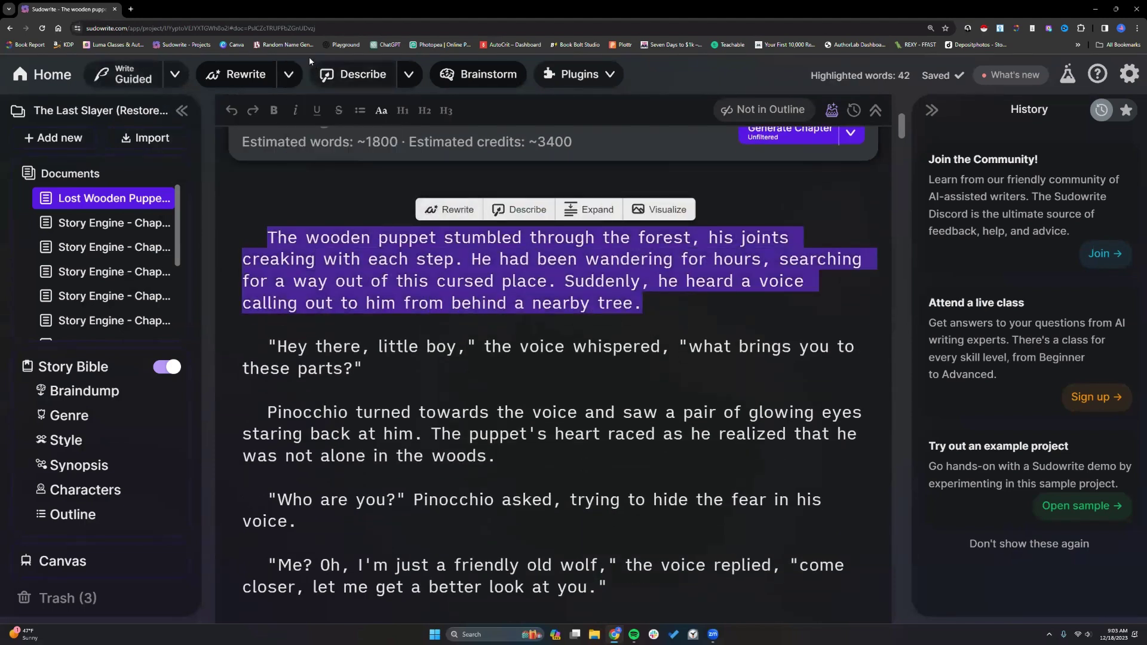
pyautogui.click(449, 210)
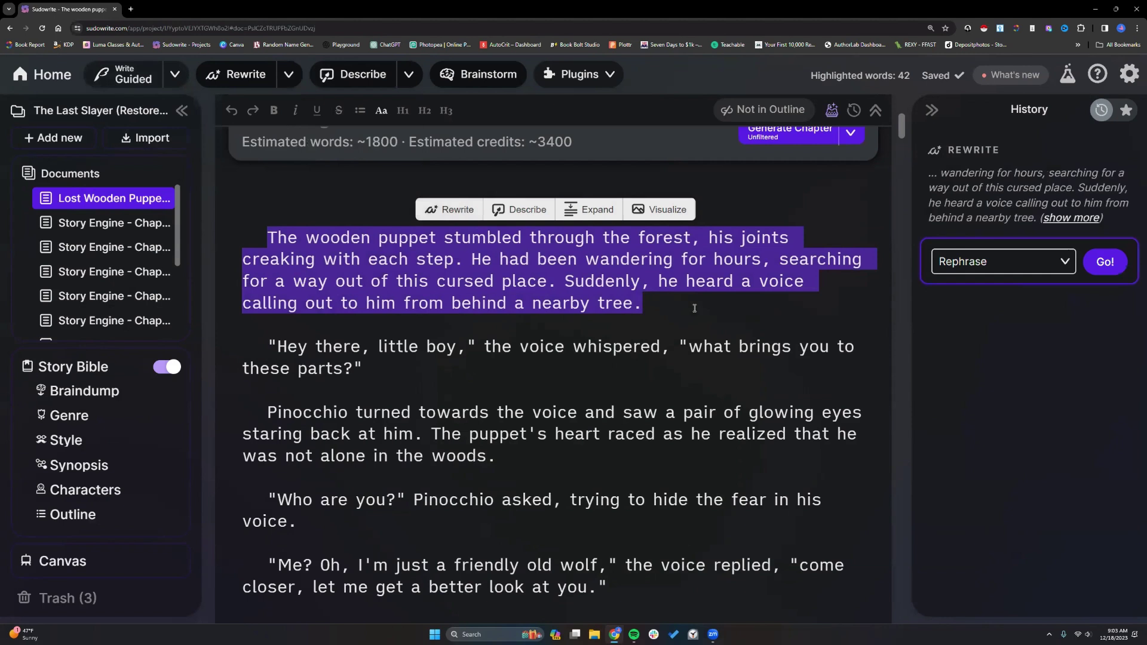
pyautogui.click(1068, 262)
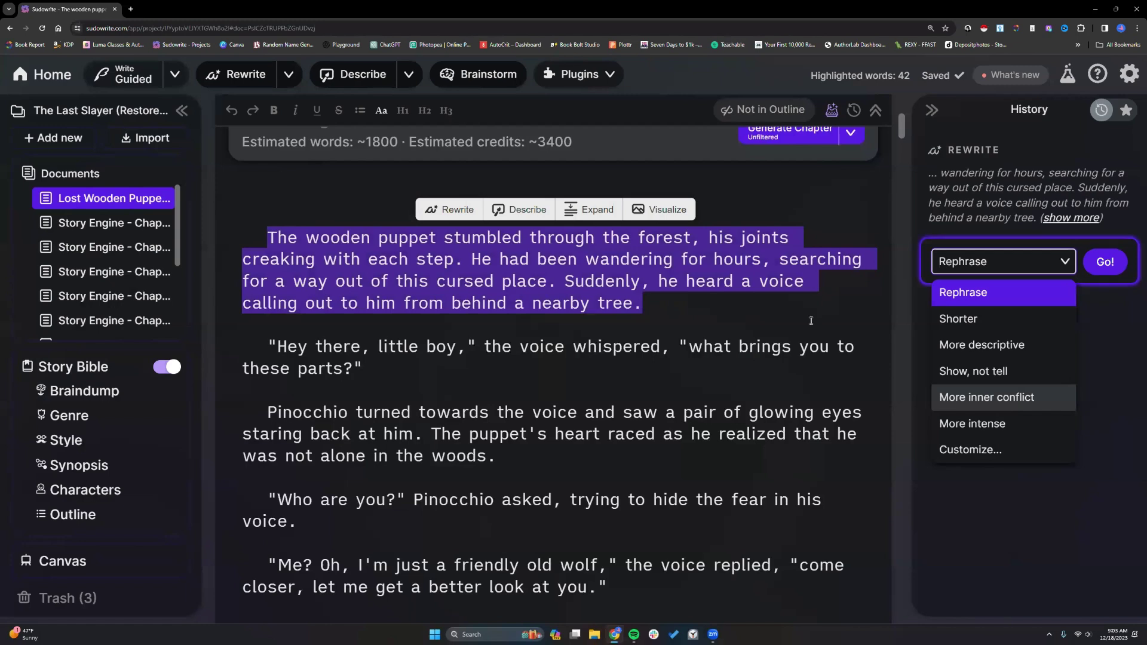
pyautogui.click(758, 330)
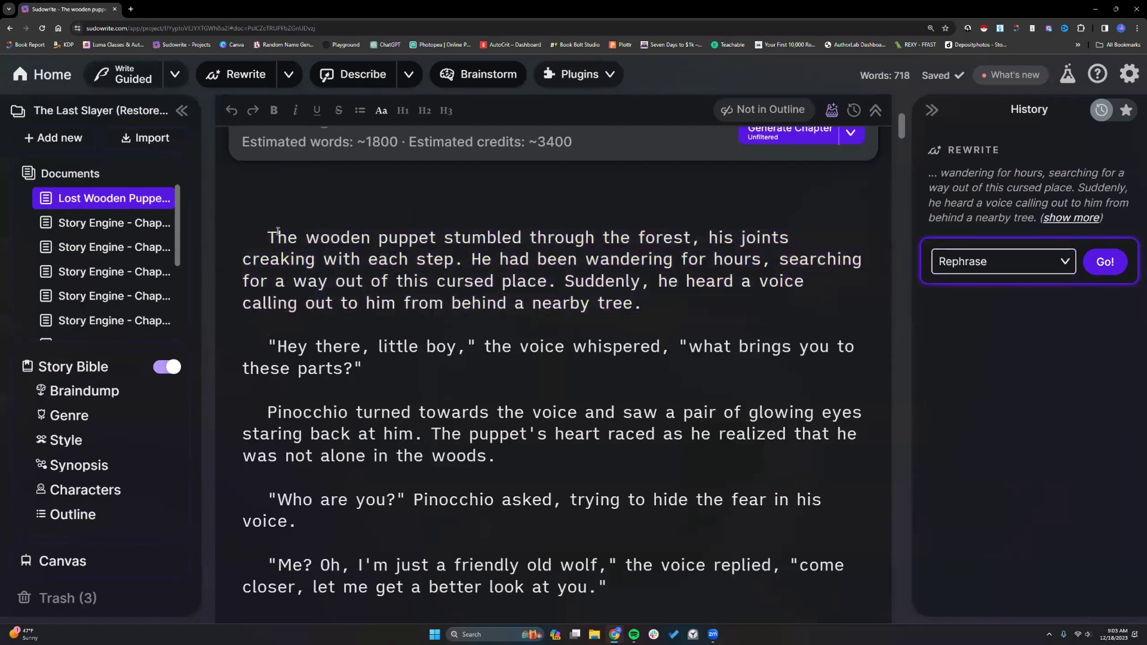
# - Try rewriting a long passage to see the 300-word limit warning
pyautogui.moveTo(271, 237); pyautogui.dragTo(747, 491)
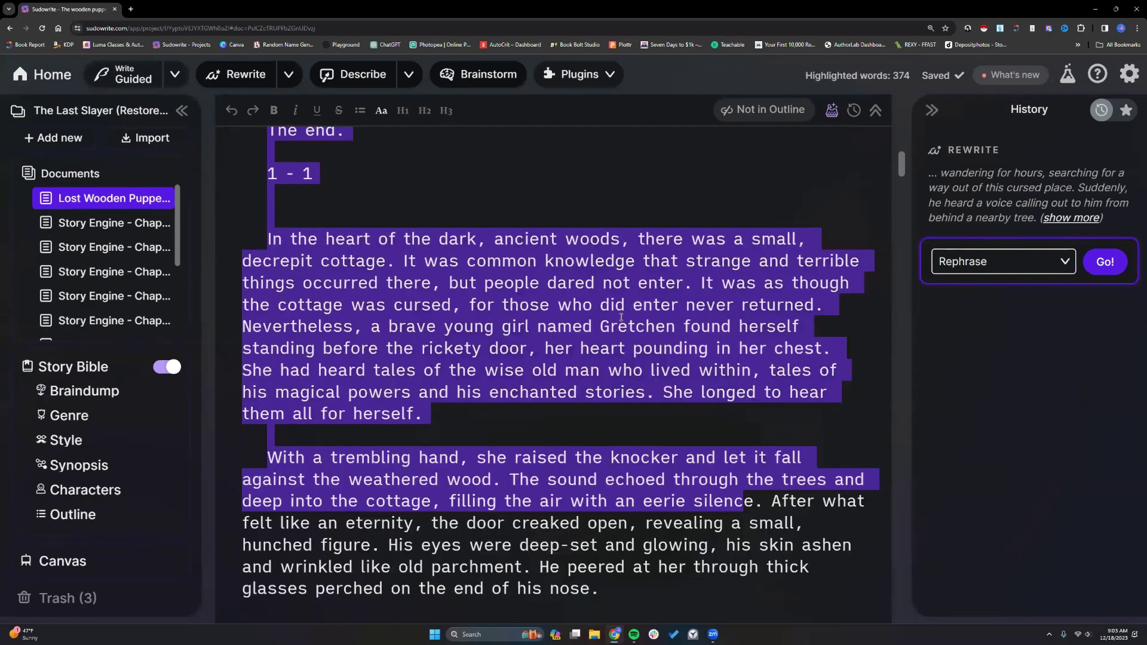
pyautogui.click(253, 78)
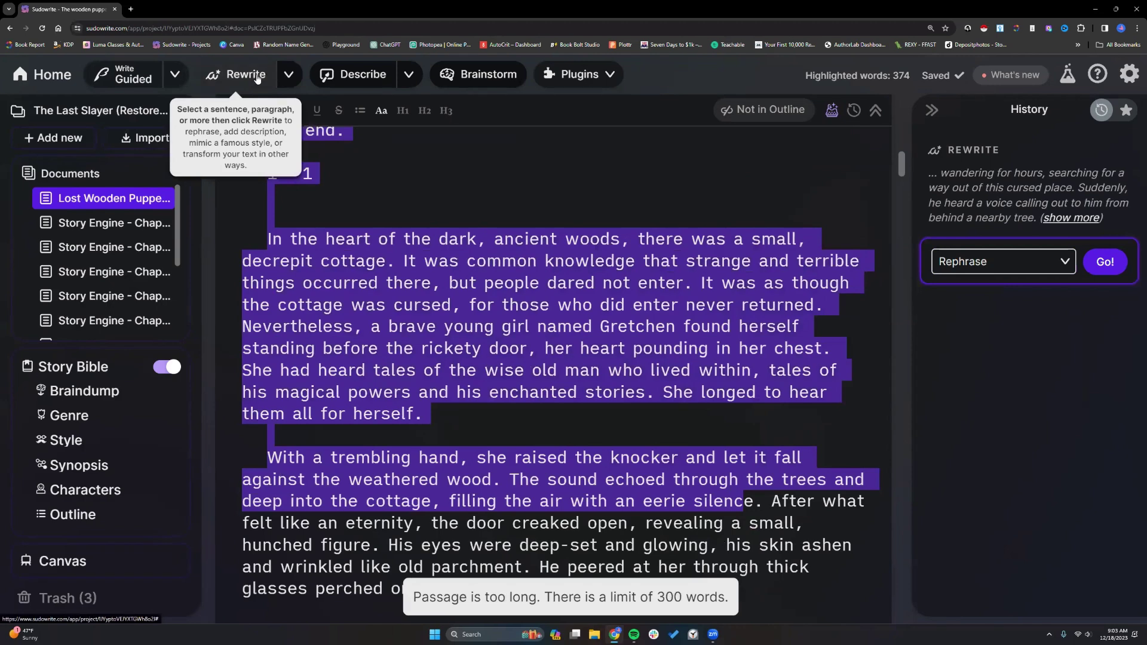
pyautogui.click(836, 451)
pyautogui.scroll(1, 835, 451)
pyautogui.scroll(5, 835, 450)
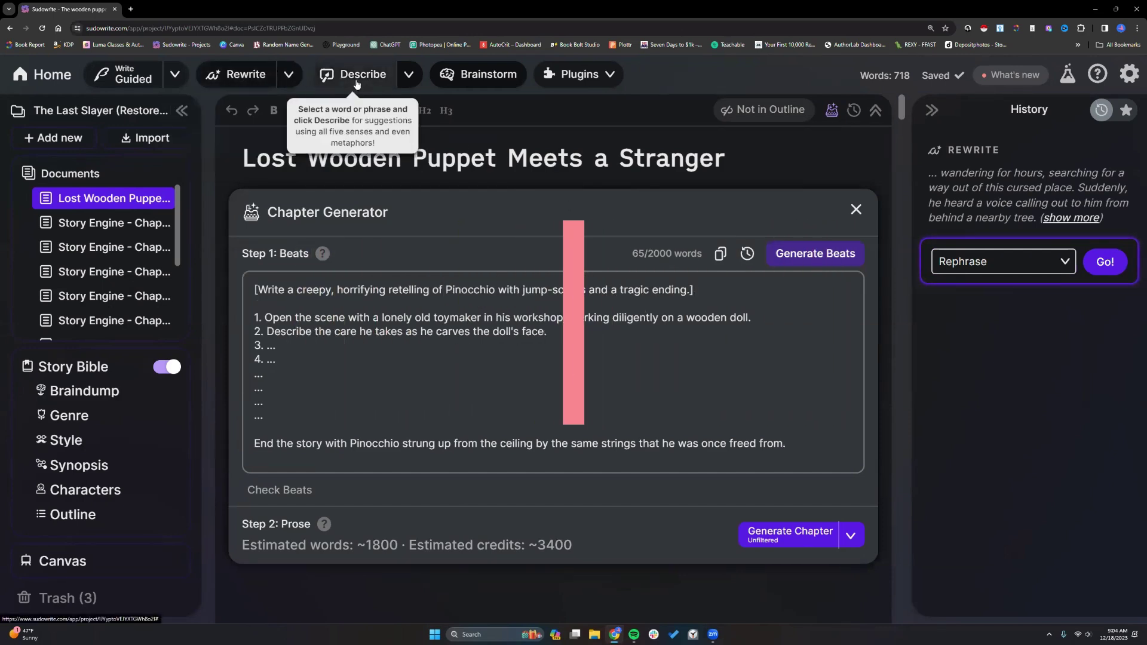
# - Check the Write settings, then show the Story Bible Characters box at 575 of 700 words
pyautogui.click(174, 74)
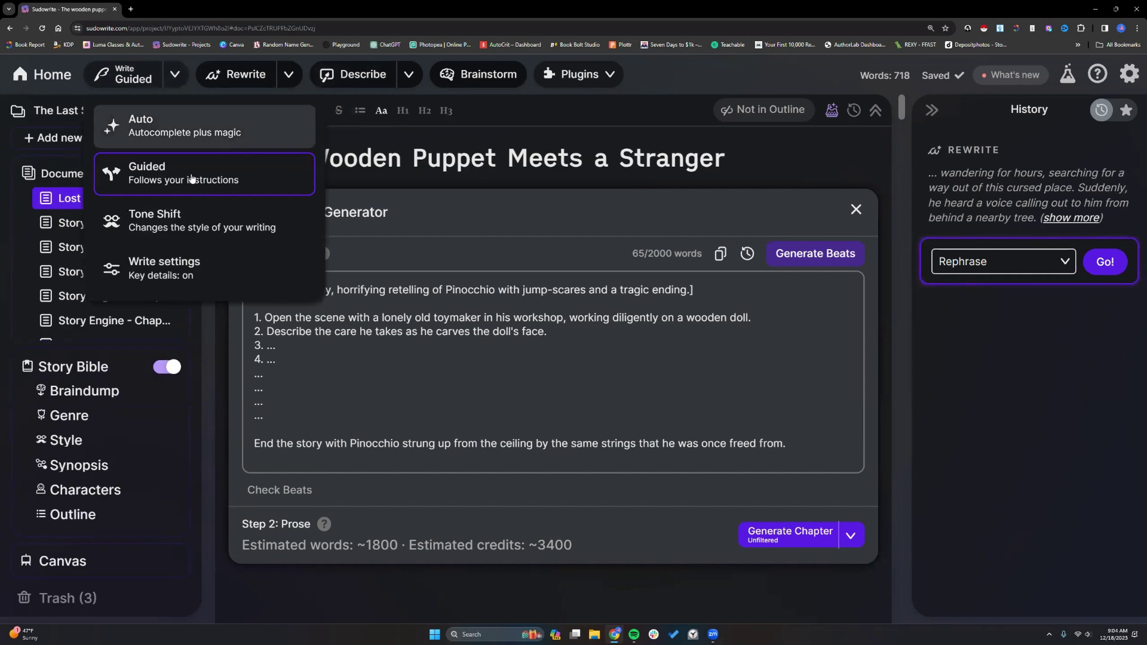
pyautogui.click(156, 265)
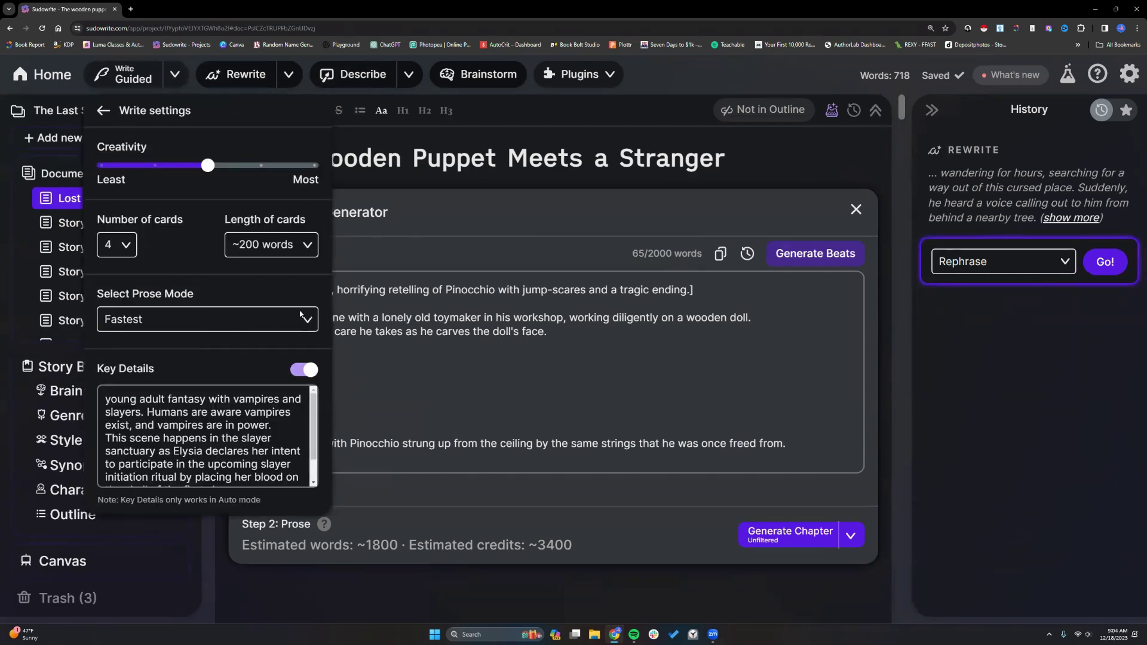
pyautogui.click(790, 357)
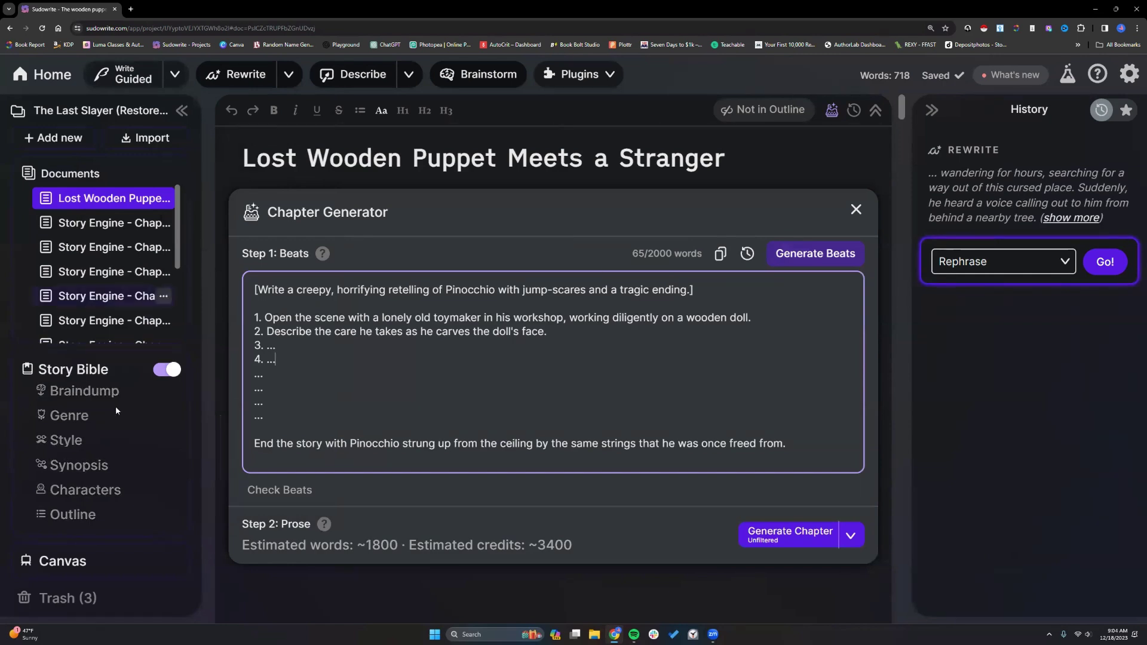
pyautogui.click(105, 495)
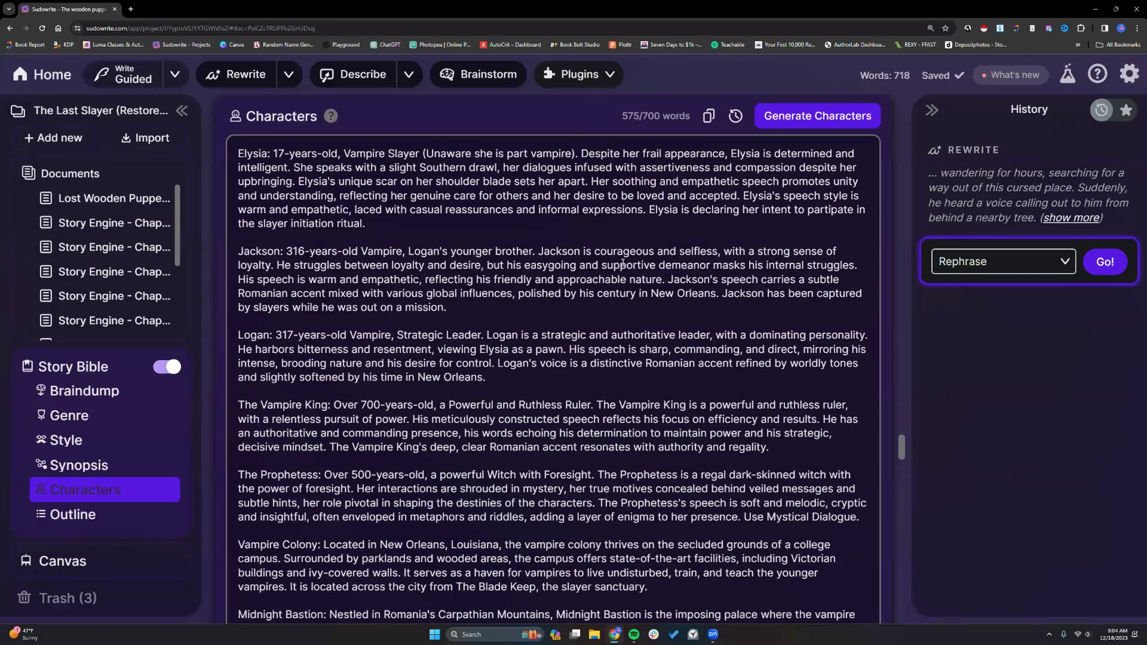
# - Show the Story Bible Outline at 1542 of 1700 words, with Elysia's Act 1 chapters
pyautogui.scroll(-1, 84, 514)
pyautogui.click(84, 514)
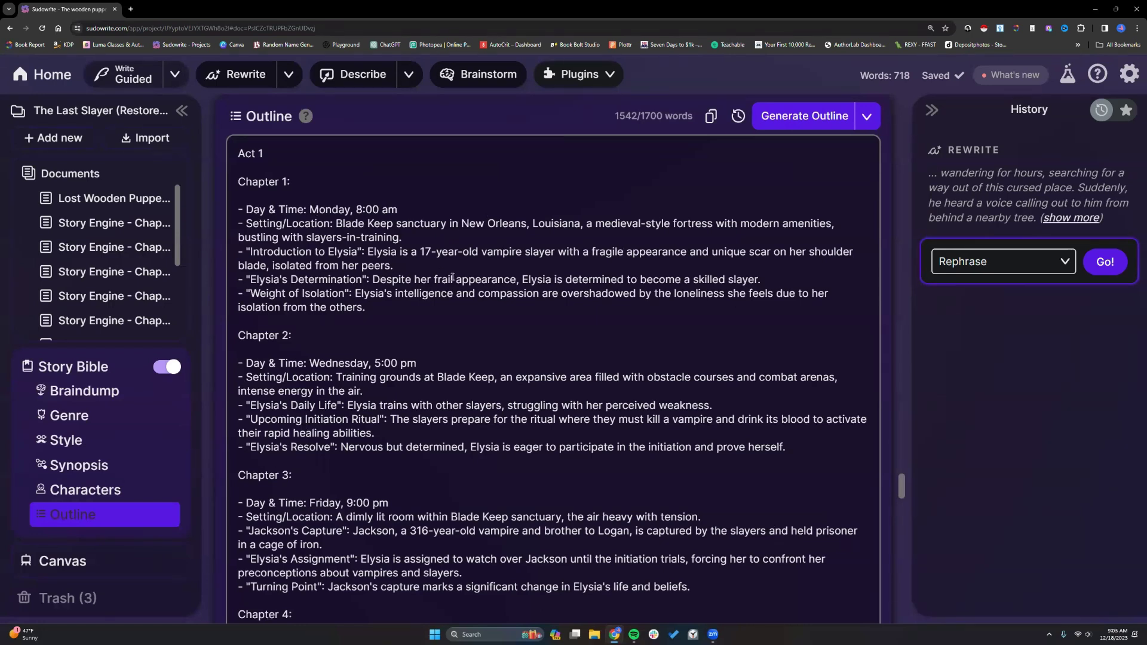
# - Look through Characters and Braindump, then show the Synopsis at 797 of 800 words
pyautogui.click(121, 468)
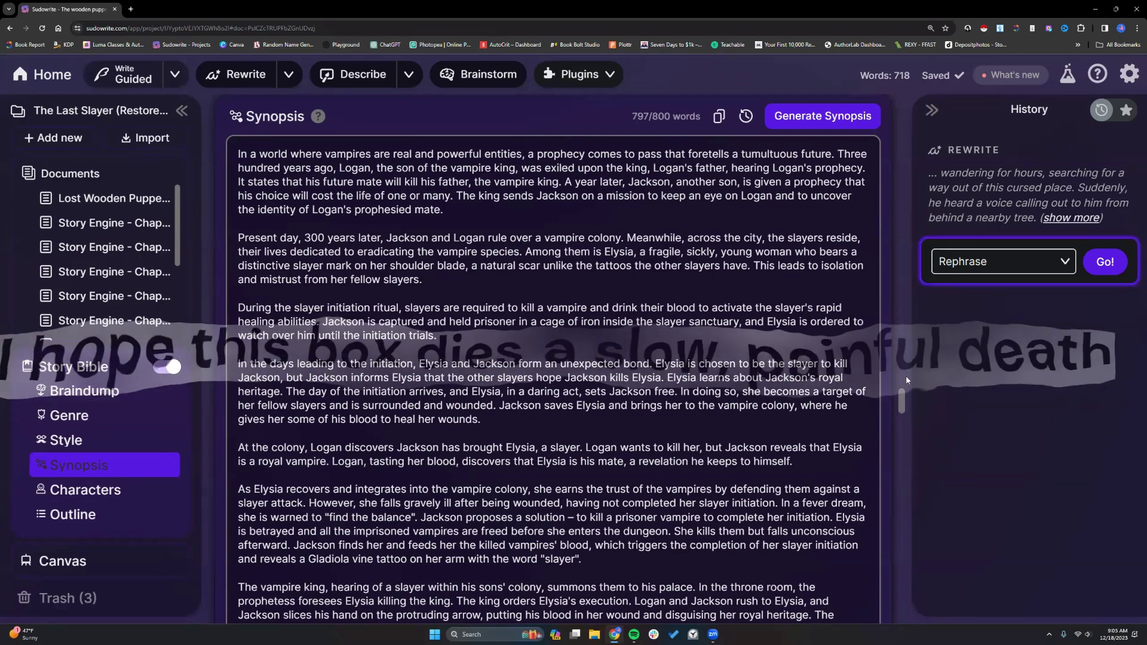
pyautogui.scroll(-10, 915, 325)
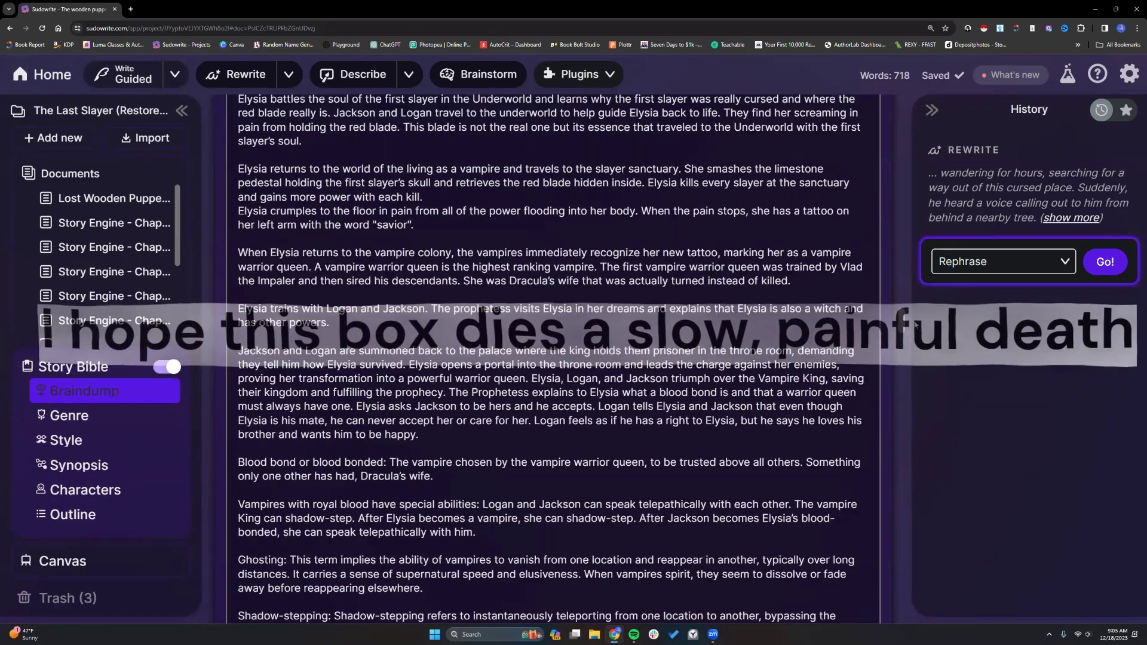
pyautogui.click(113, 466)
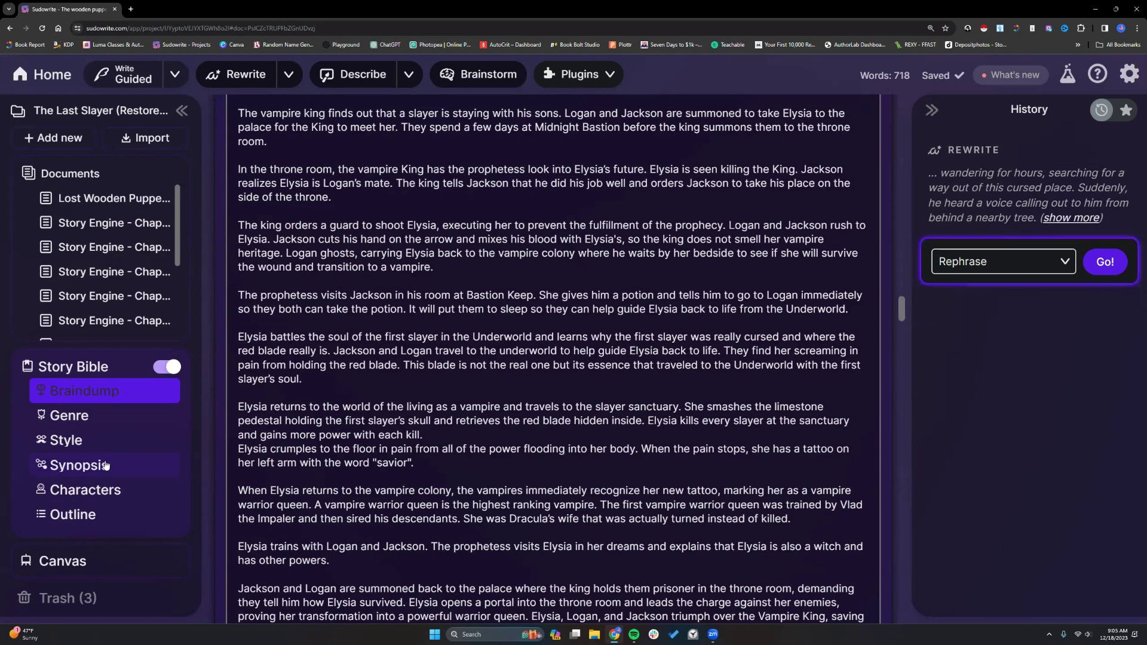
pyautogui.click(105, 465)
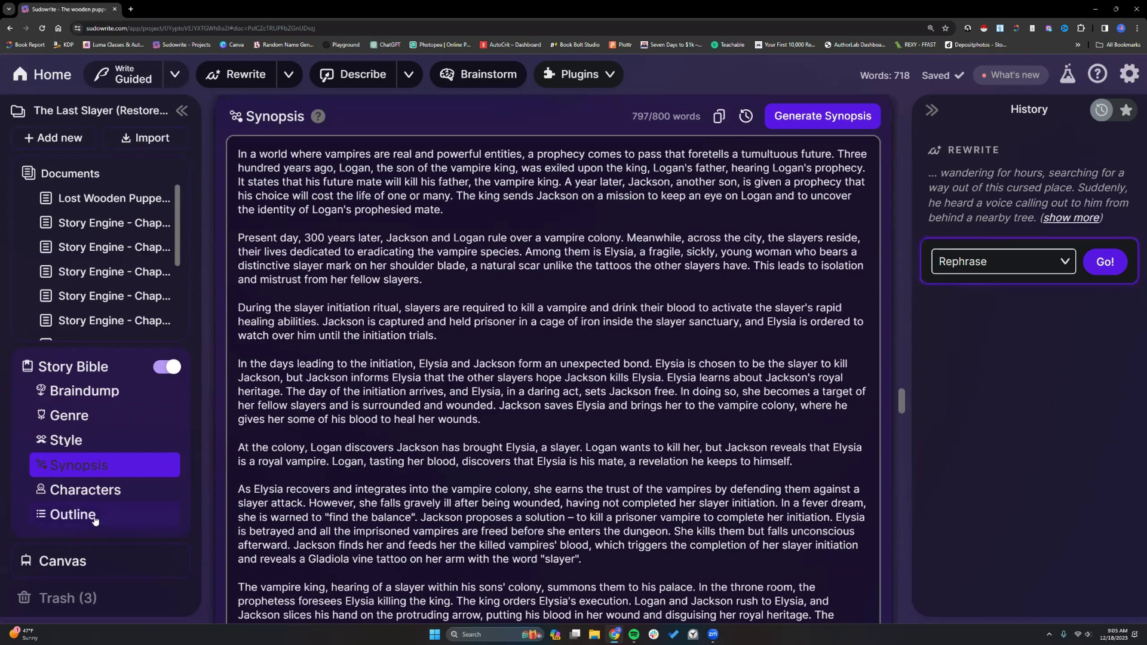
pyautogui.moveTo(319, 121)
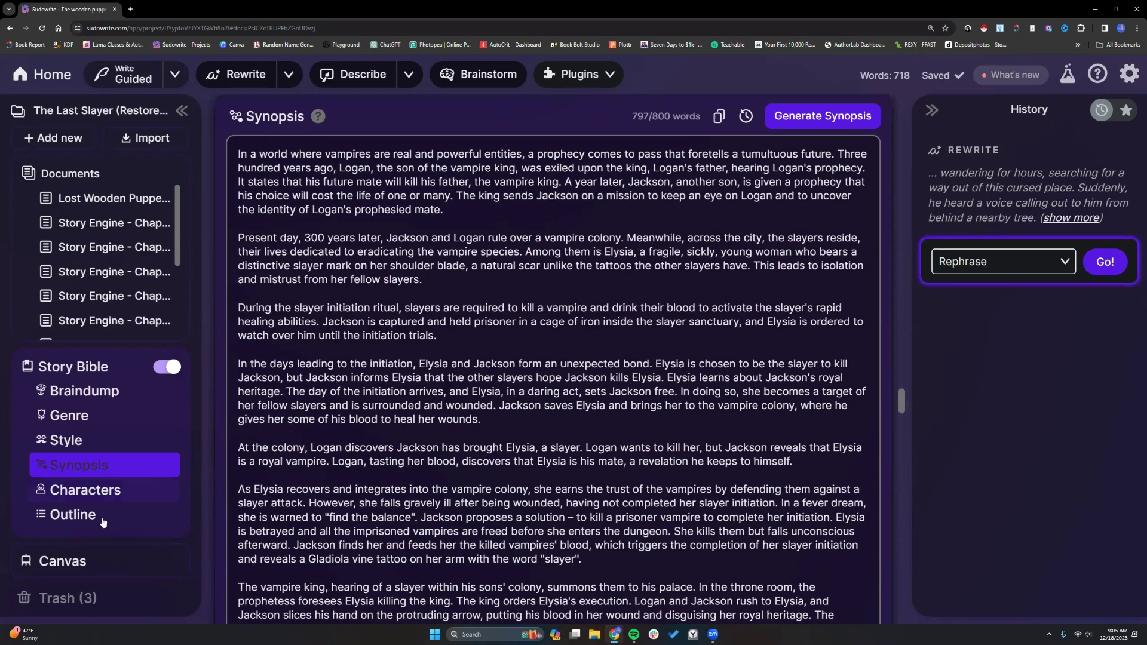
pyautogui.scroll(-4, 98, 525)
# - View The Last Slayer's Story Bible Outline, then go back Home to the projects dashboard
pyautogui.click(73, 515)
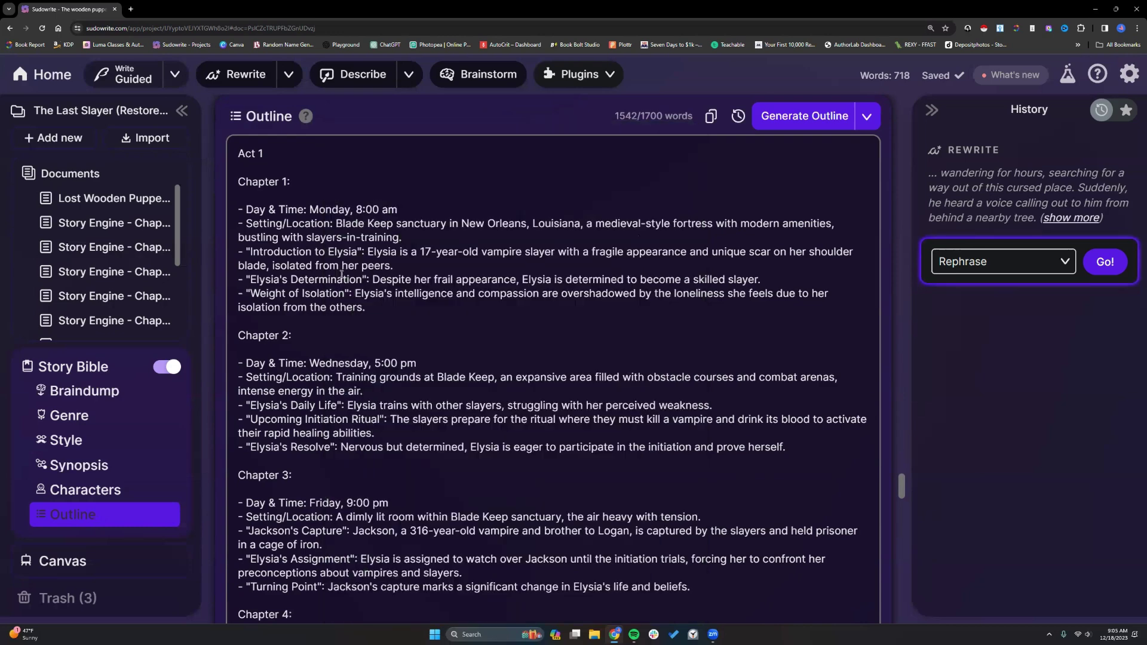
pyautogui.click(396, 307)
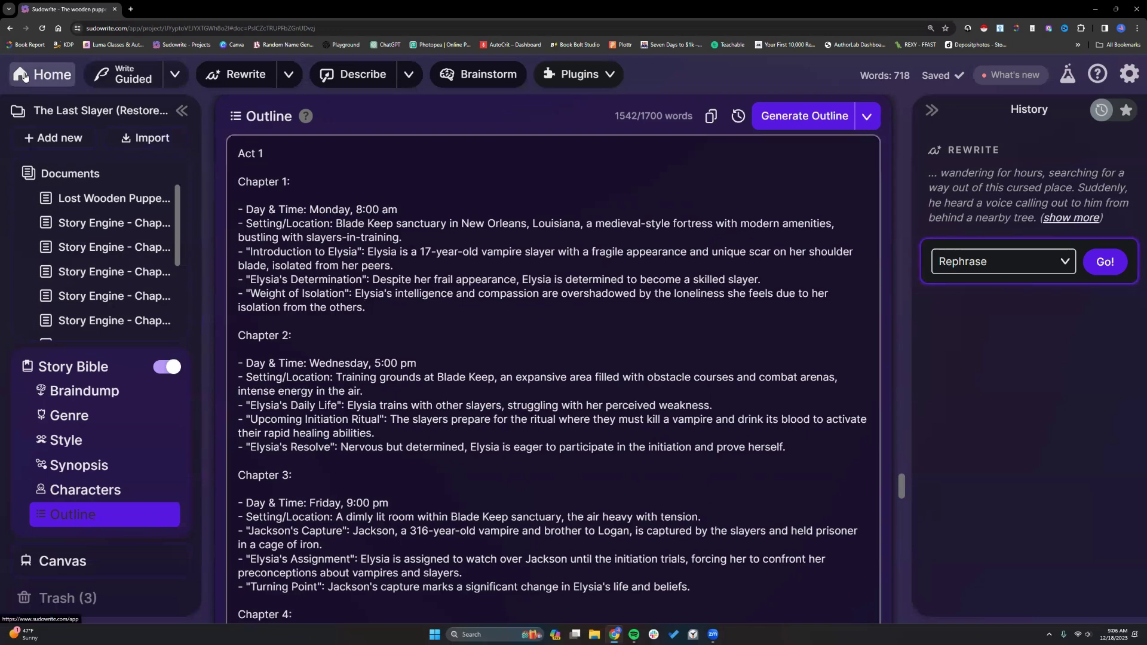
pyautogui.click(45, 75)
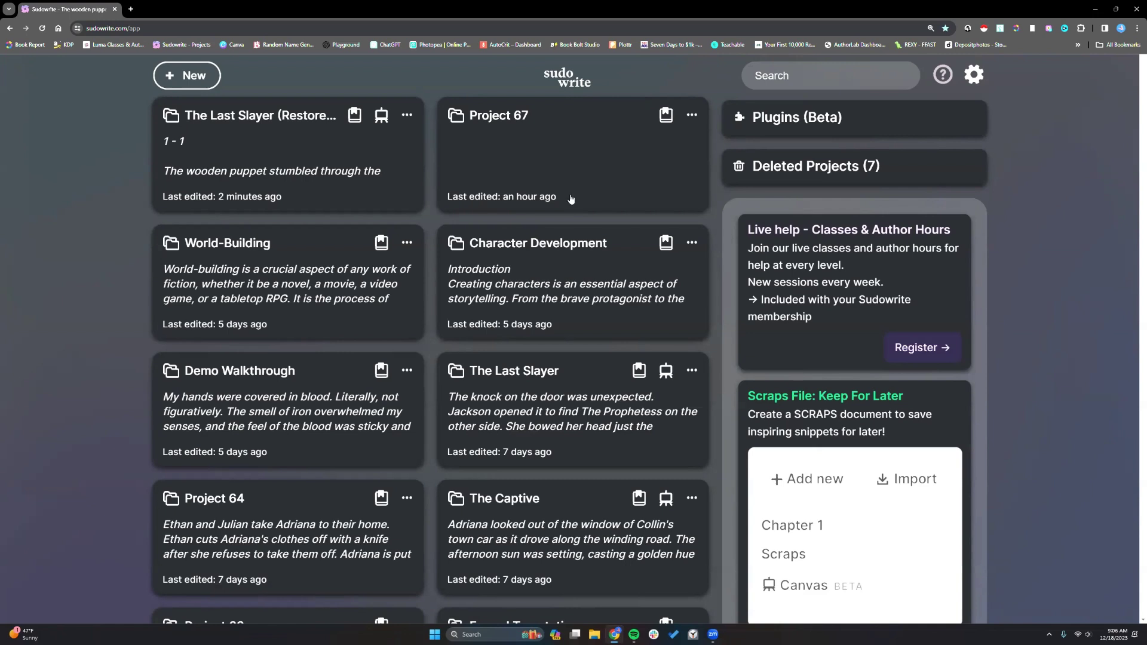
# - Check the help and support options, including Join our Discord, then dismiss them
pyautogui.click(943, 76)
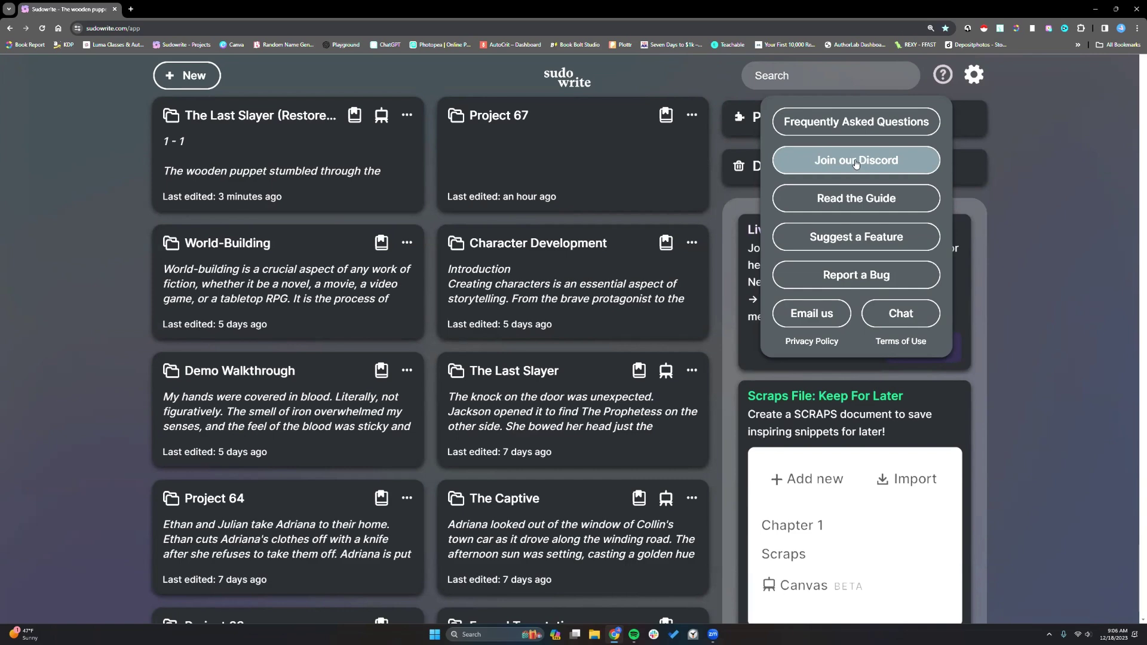
pyautogui.click(1040, 245)
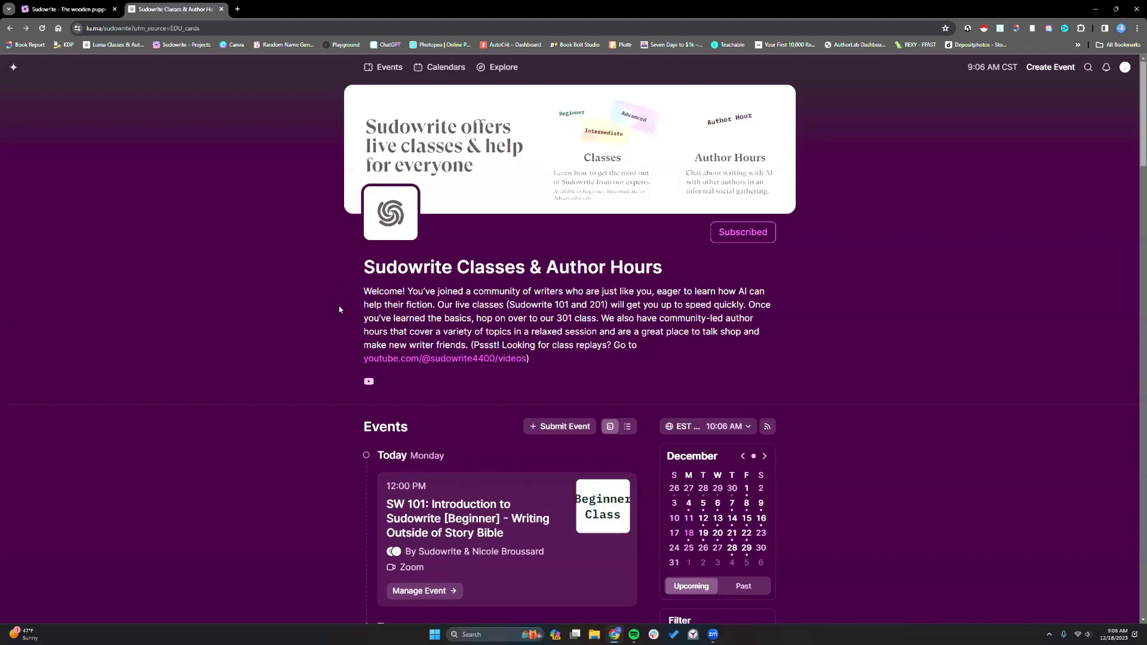
pyautogui.scroll(-4, 320, 312)
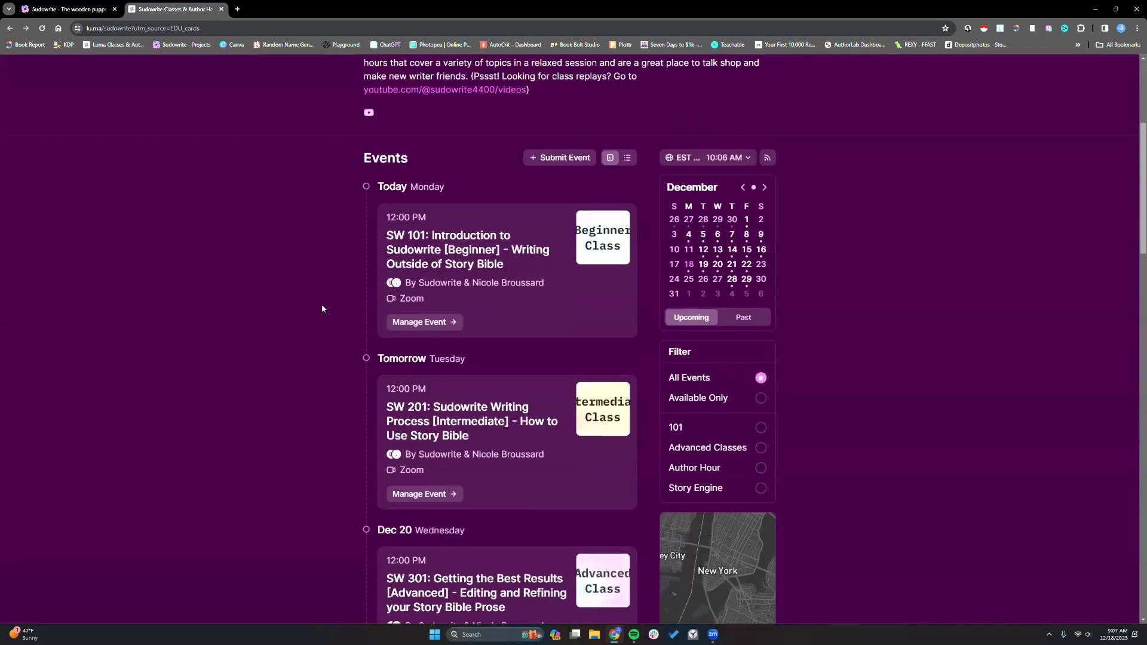
pyautogui.scroll(-3, 444, 317)
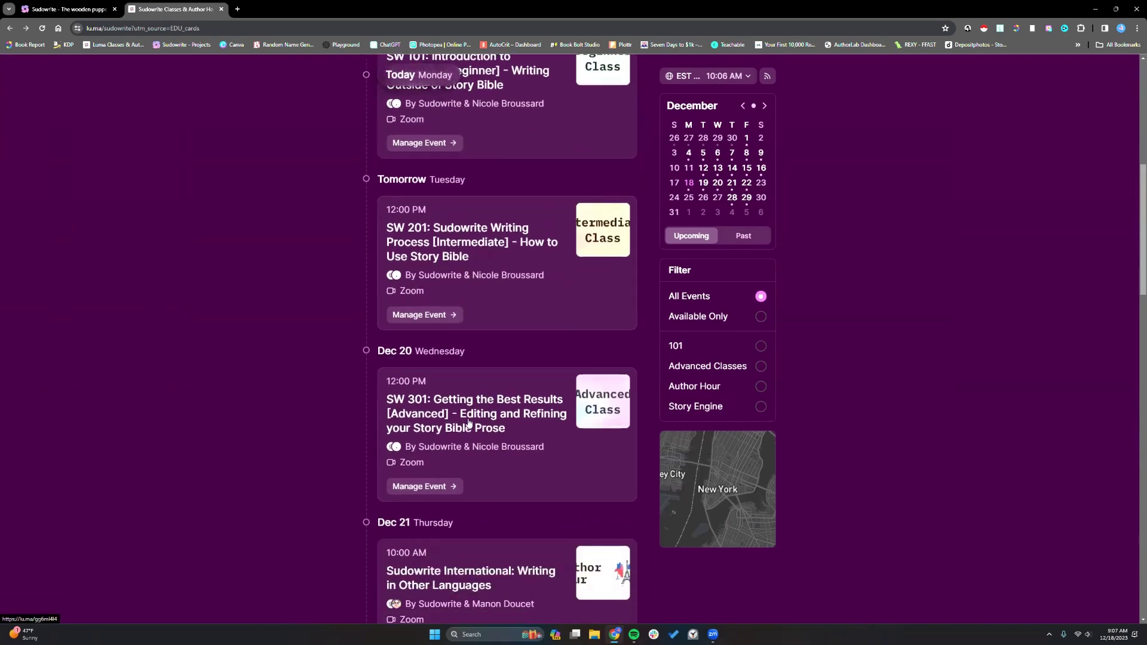
pyautogui.scroll(3, 464, 236)
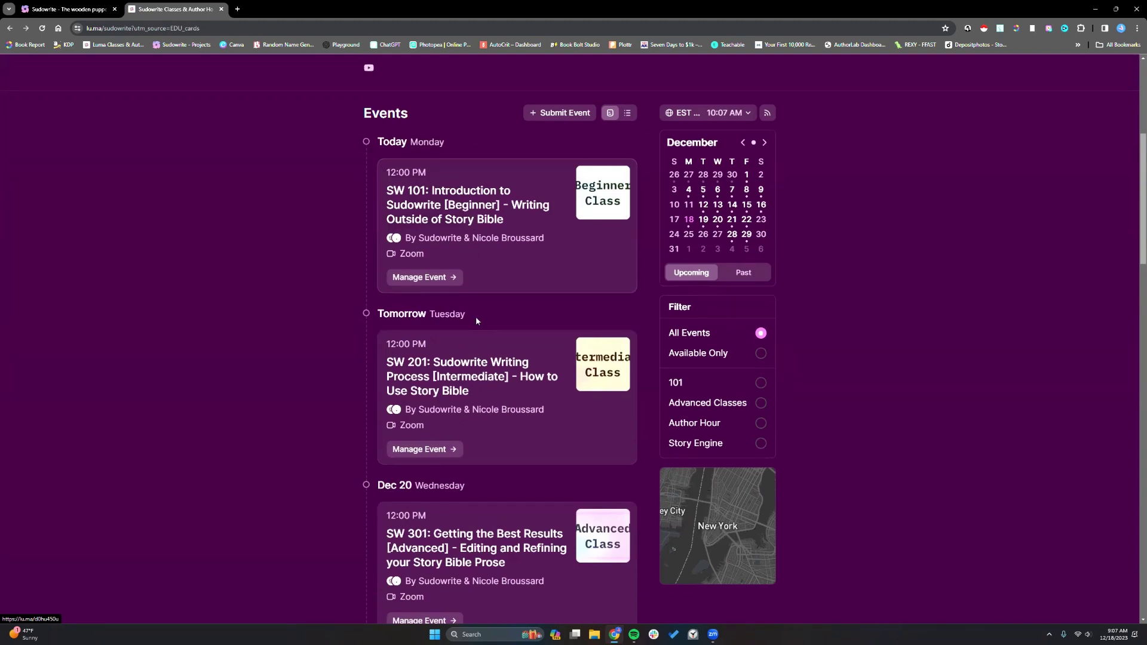
pyautogui.scroll(-2, 476, 319)
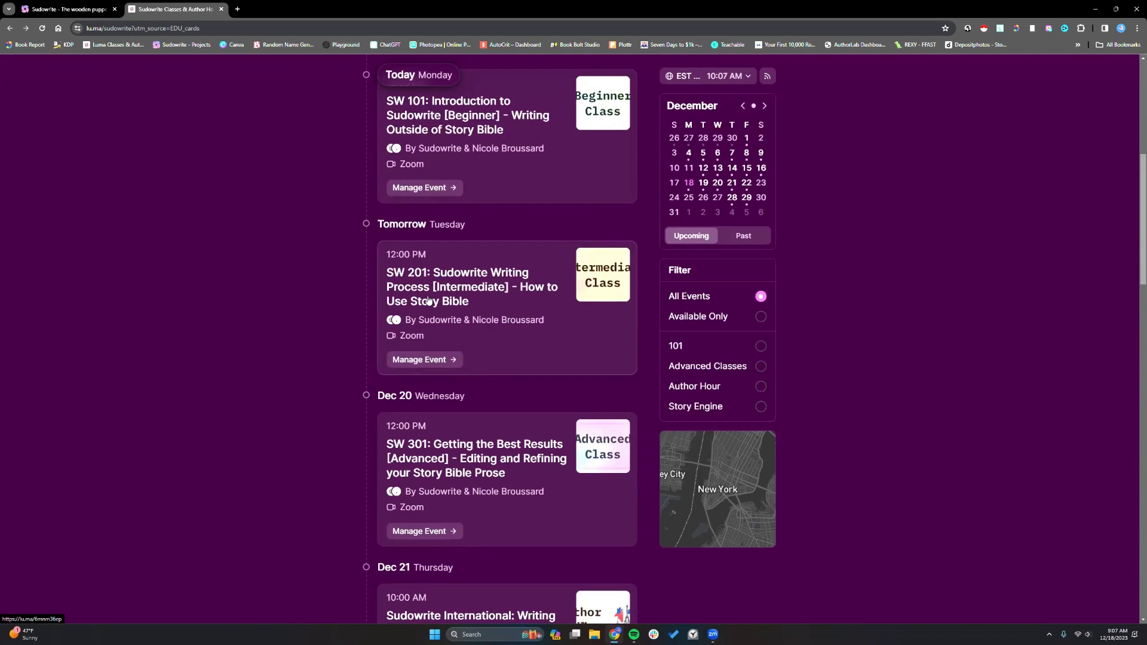
pyautogui.scroll(-1, 459, 485)
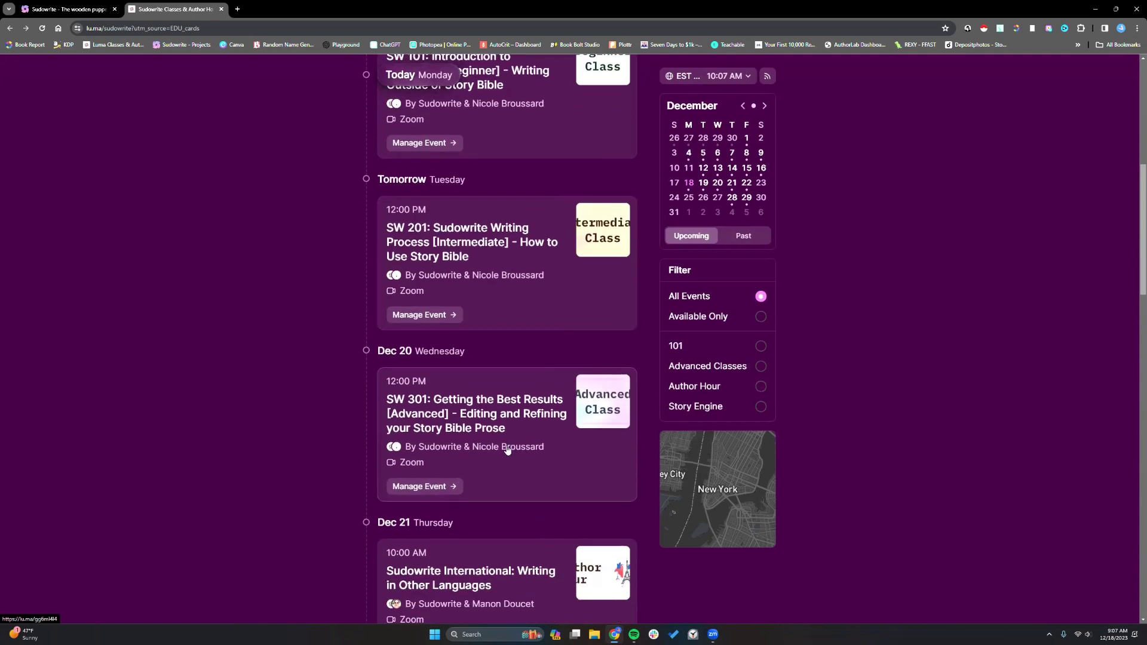
pyautogui.scroll(4, 506, 451)
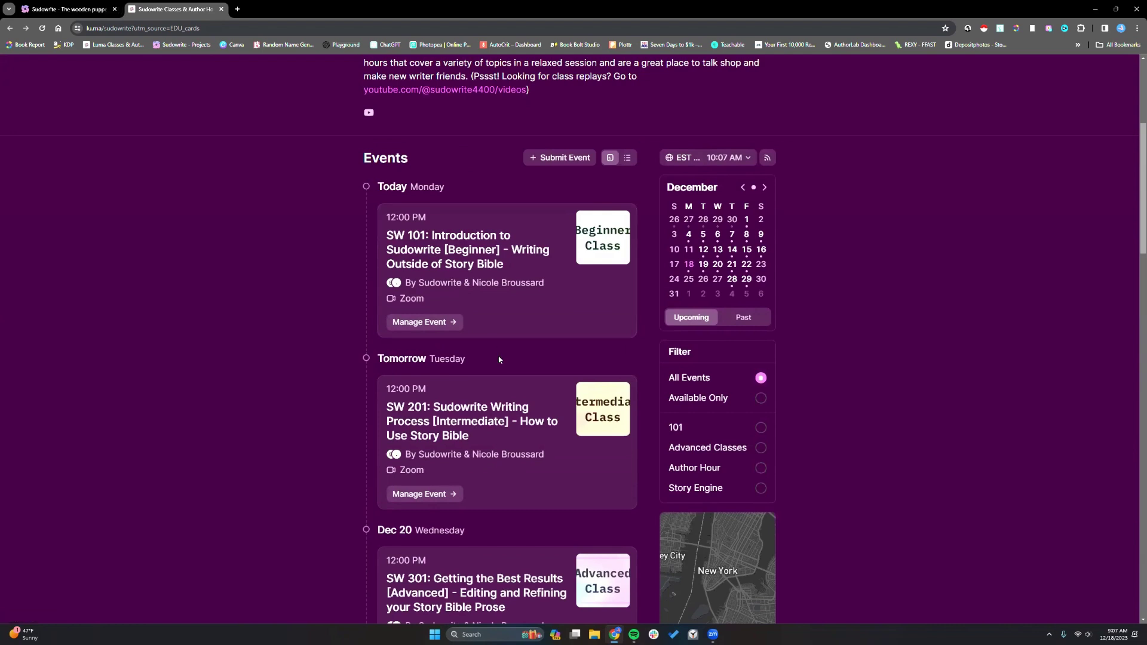
pyautogui.scroll(-2, 499, 360)
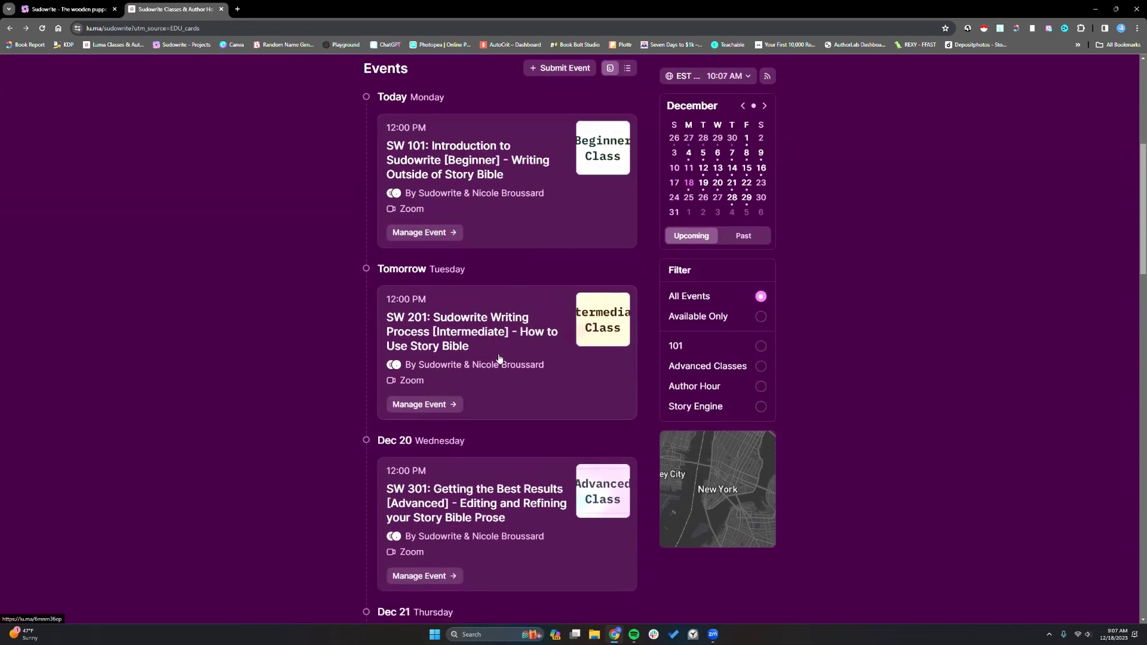